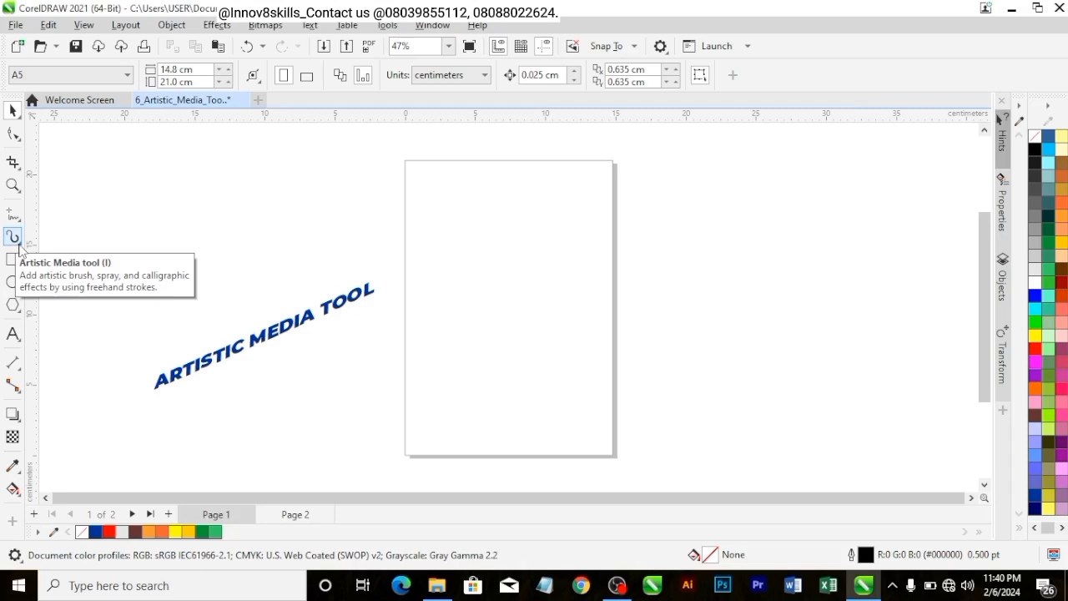
- Detach the Artistic Media tool group as a floating toolbar above the slanted text and activate the Artistic Media tool
click(14, 238)
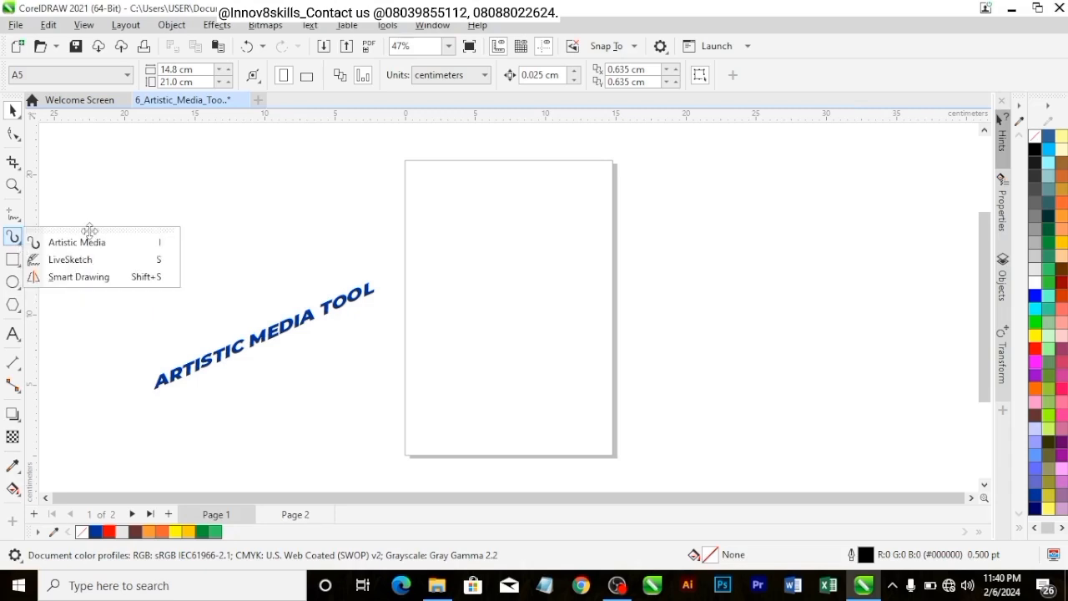
mouse_move(89, 231)
mouse_down()
mouse_move(186, 221)
mouse_move(184, 194)
mouse_up()
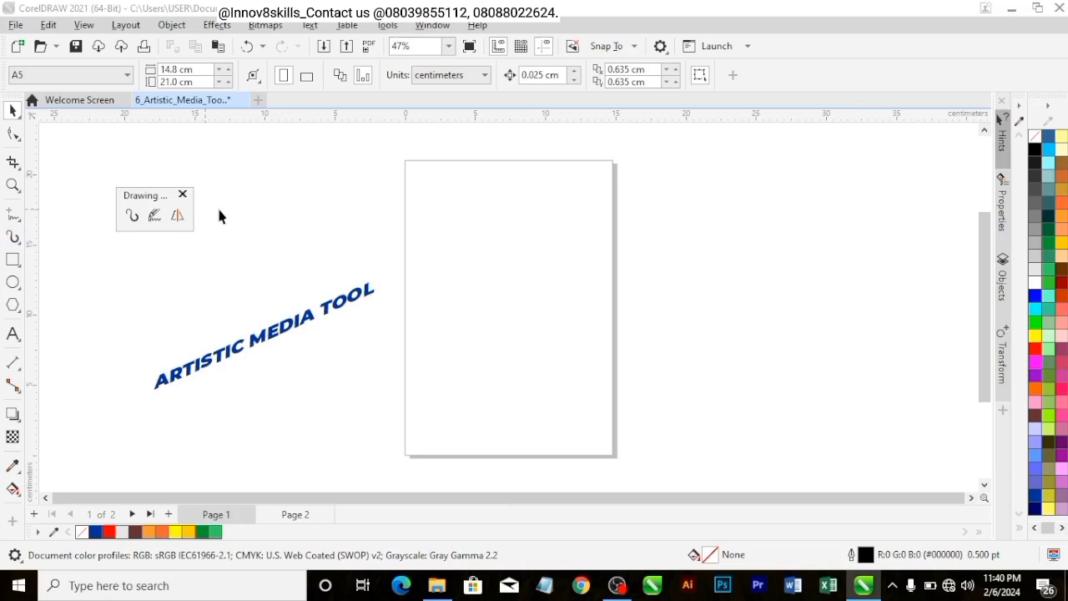
click(132, 216)
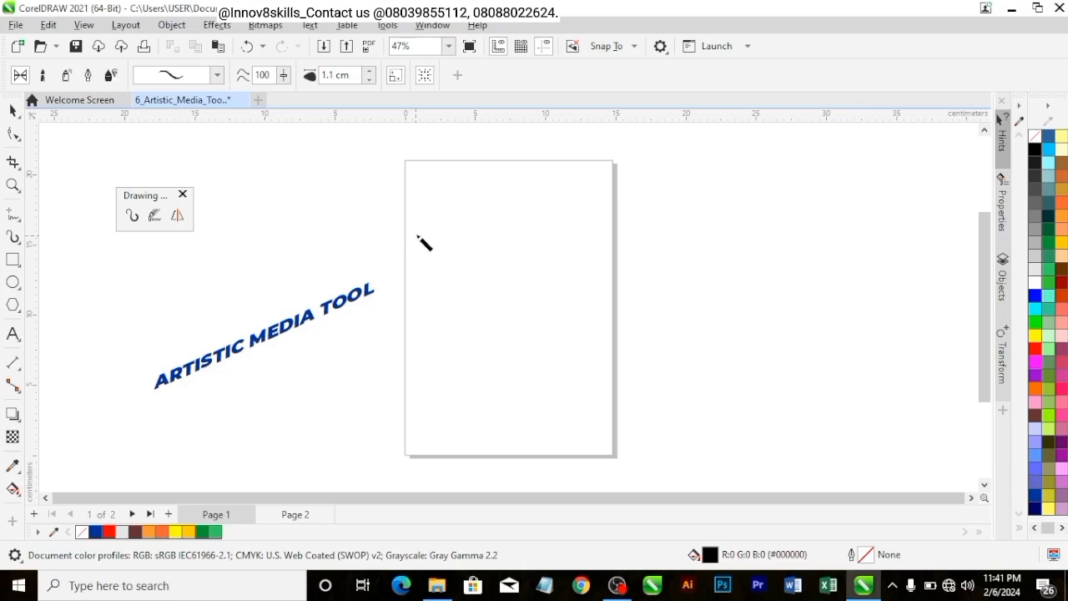
- Draw five curved freehand strokes across the page with the tapered preset at 100 smoothing and 1.1 cm stroke width
mouse_move(417, 234)
mouse_down()
mouse_move(461, 222)
mouse_move(505, 255)
mouse_move(531, 256)
mouse_move(592, 224)
mouse_up()
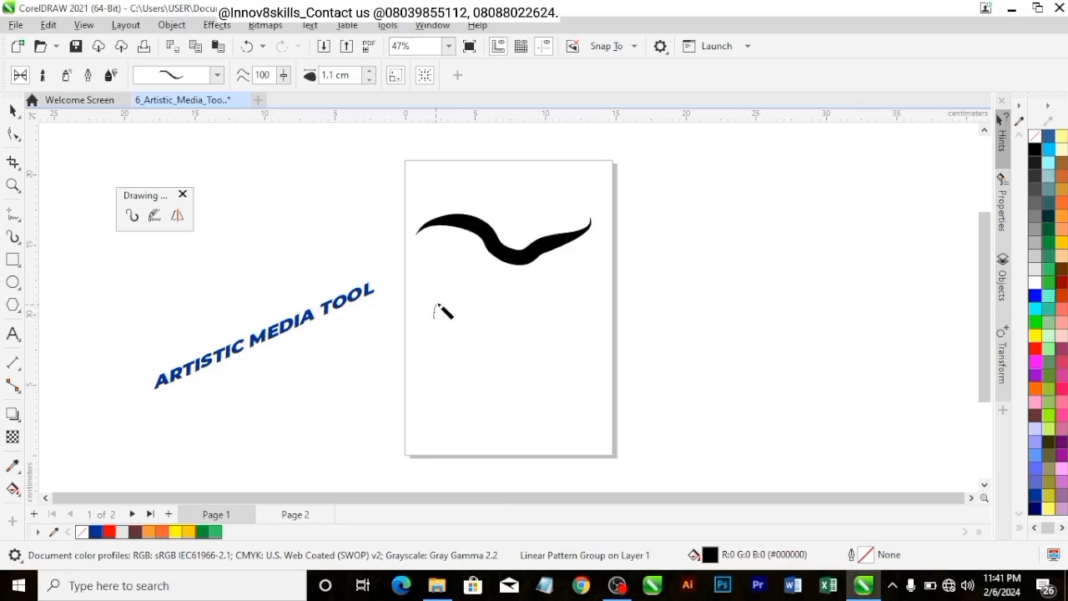
mouse_move(433, 306)
mouse_down()
mouse_move(481, 330)
mouse_move(519, 301)
mouse_up()
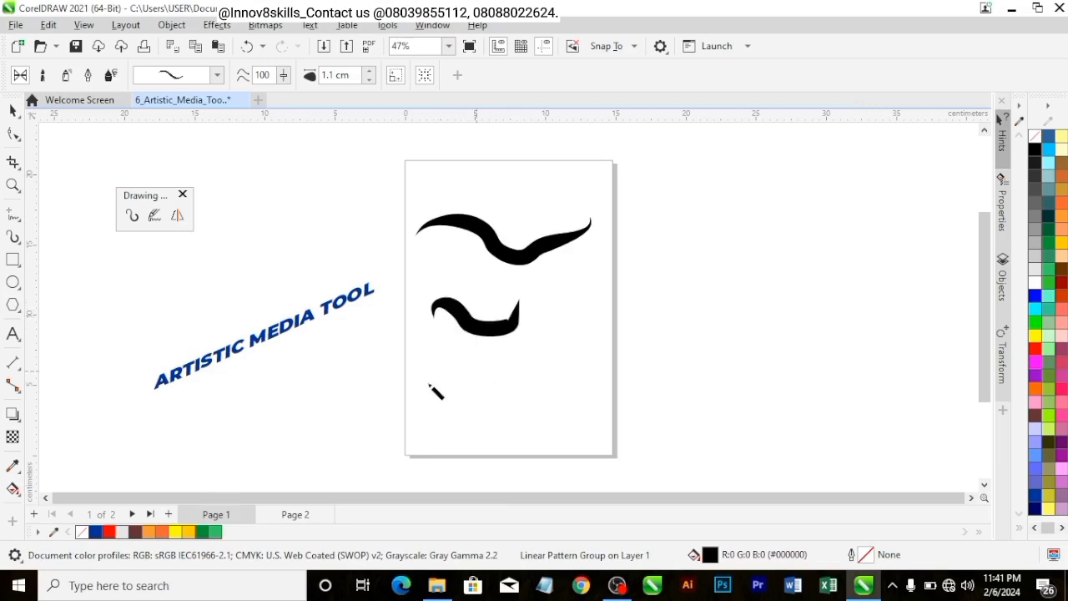
scroll(431, 388, up, 1)
mouse_move(431, 375)
mouse_down()
mouse_move(445, 351)
mouse_move(523, 385)
mouse_move(558, 351)
mouse_up()
mouse_move(605, 276)
mouse_down()
mouse_move(589, 312)
mouse_move(636, 297)
mouse_up()
mouse_move(569, 235)
mouse_down()
mouse_move(622, 234)
mouse_move(584, 263)
mouse_move(711, 256)
mouse_up()
scroll(509, 272, down, 4)
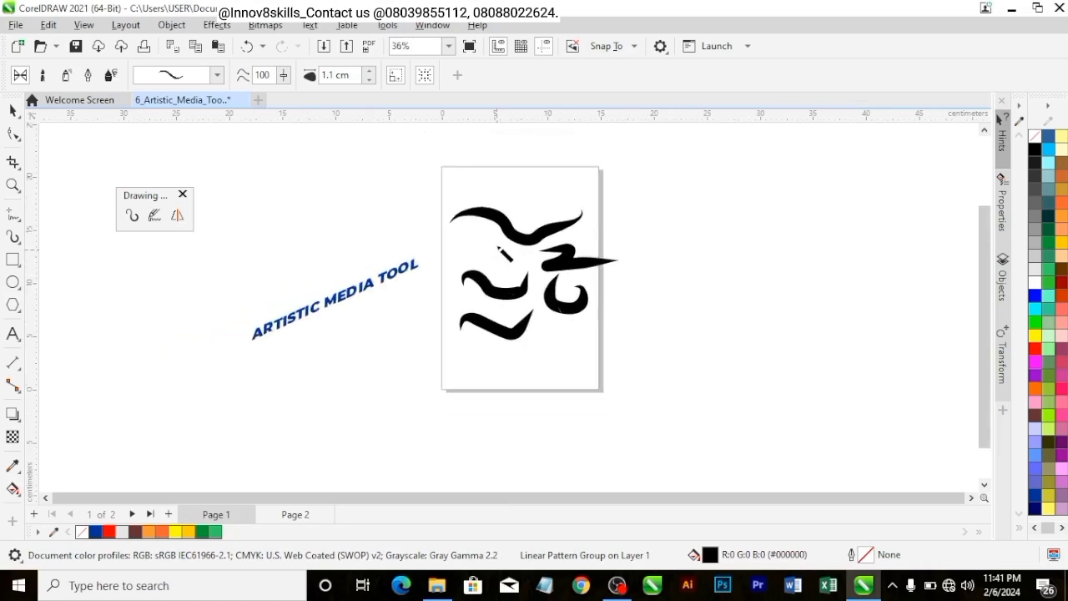
scroll(503, 254, up, 3)
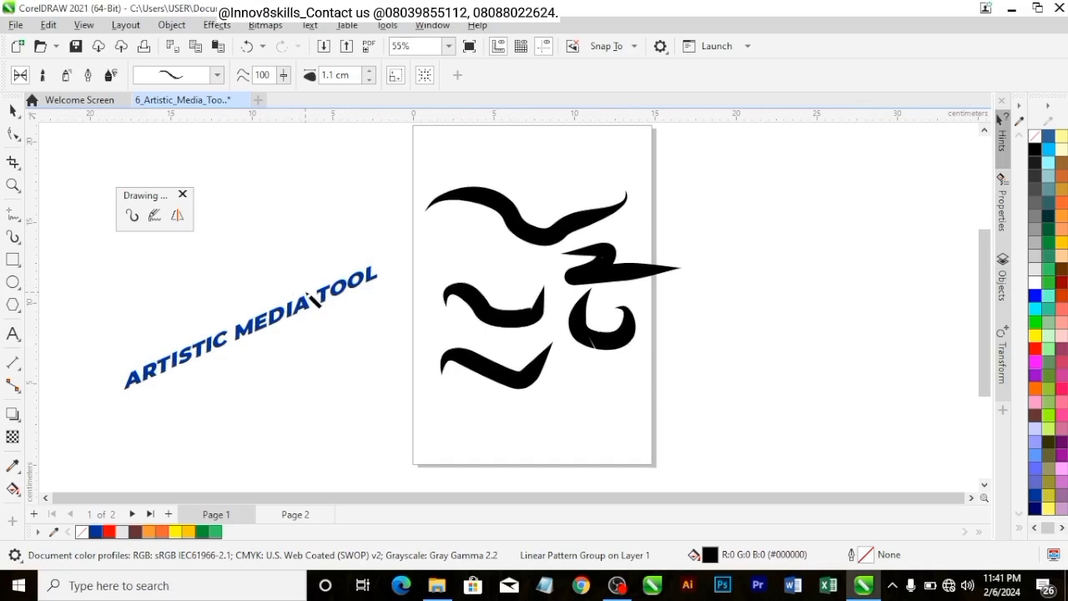
- Select the uppermost stroke, raise its stroke width to 1.42 cm and return it to 1.1 cm
key(space)
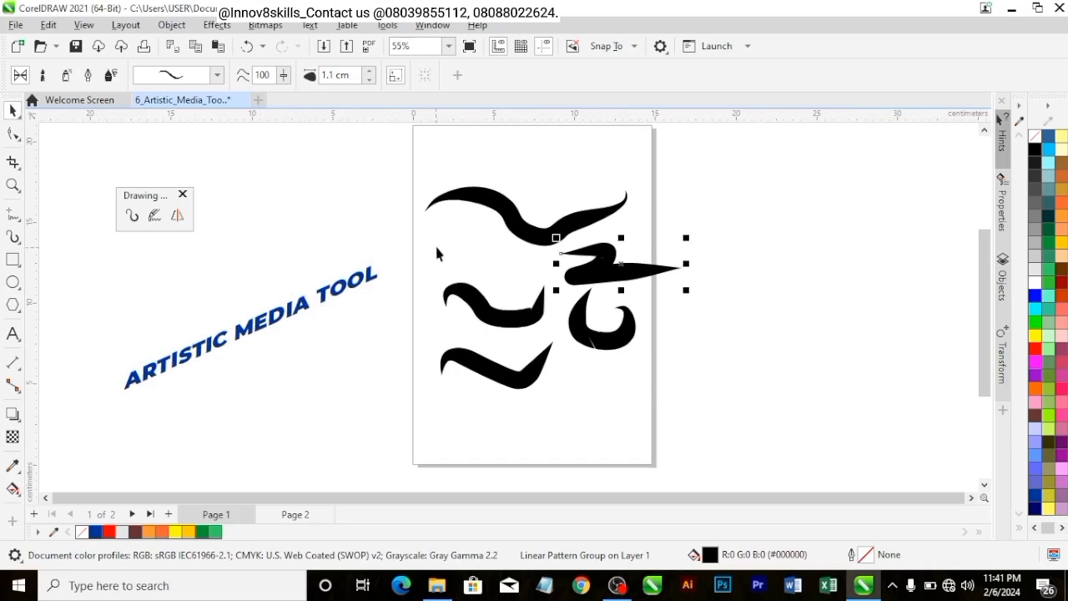
click(494, 206)
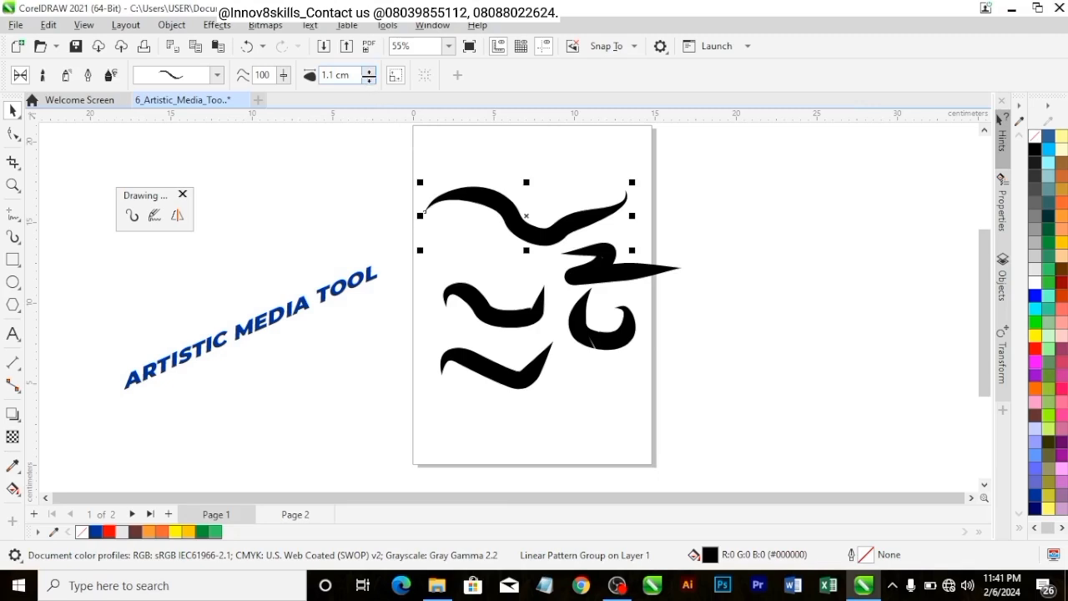
click(369, 72)
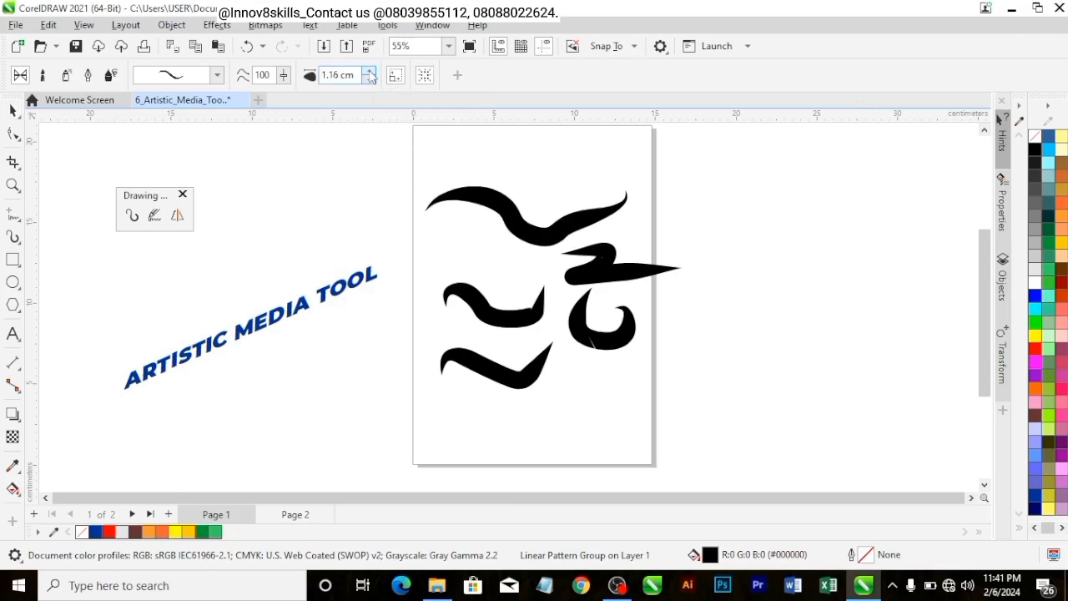
click(368, 72)
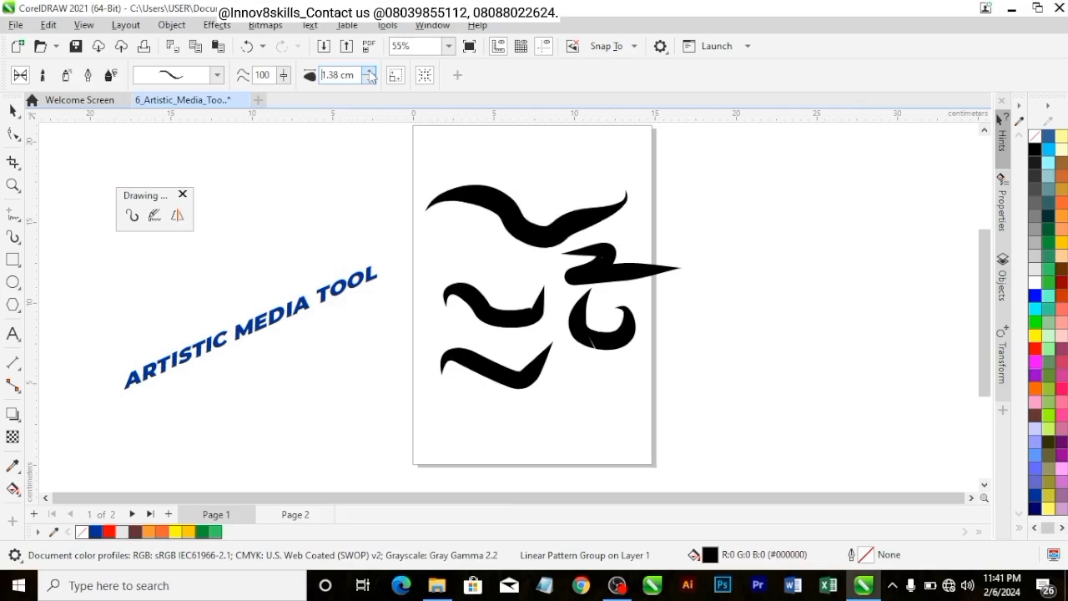
click(369, 80)
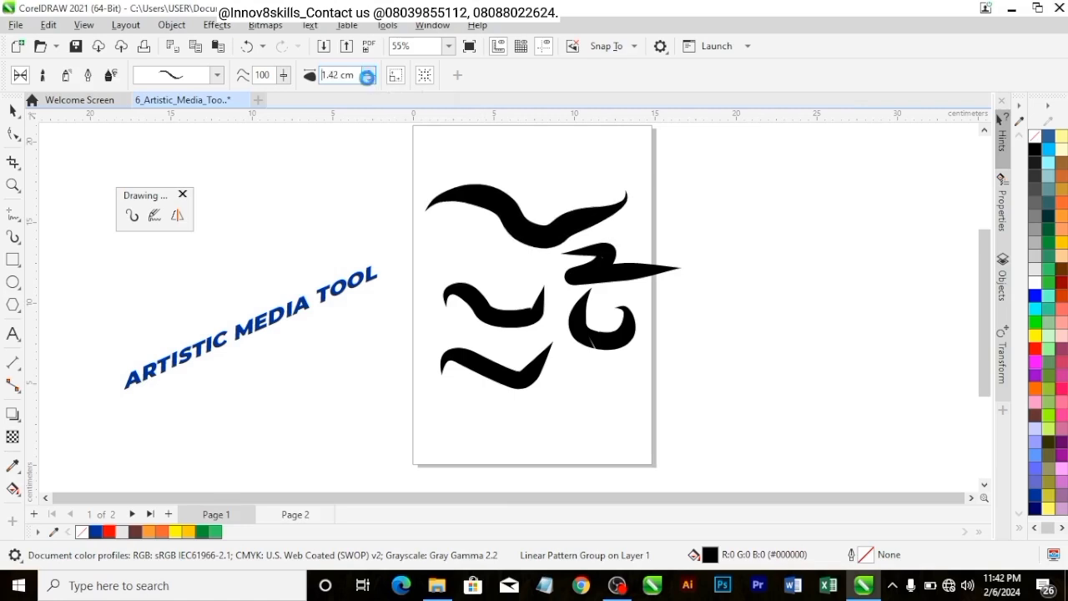
click(369, 79)
click(369, 79)
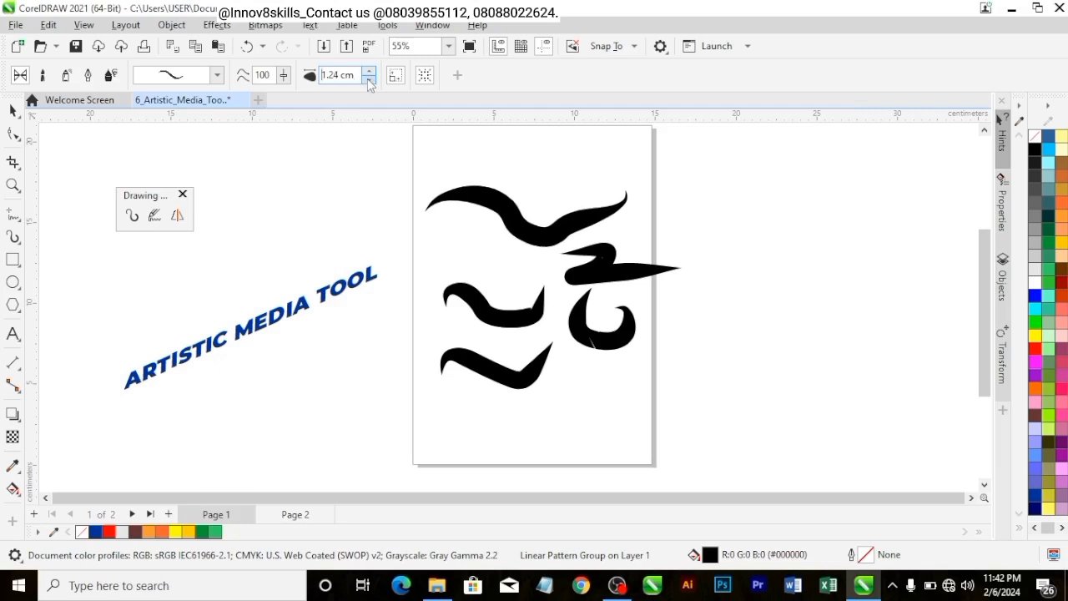
click(369, 80)
click(369, 79)
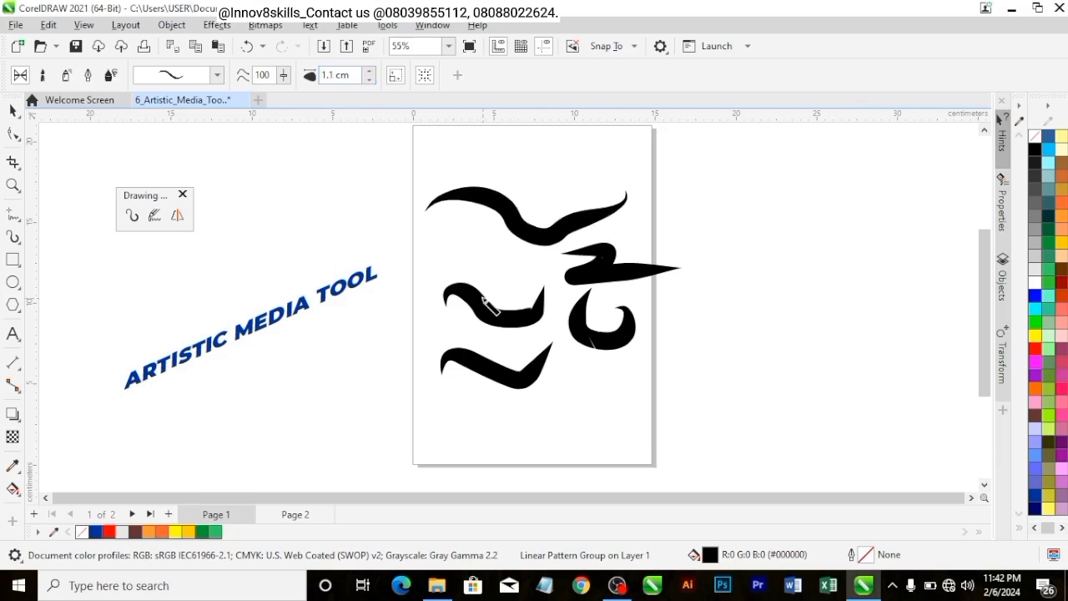
- Delete the four strokes below the uppermost one, keeping only the long wavy stroke
click(372, 245)
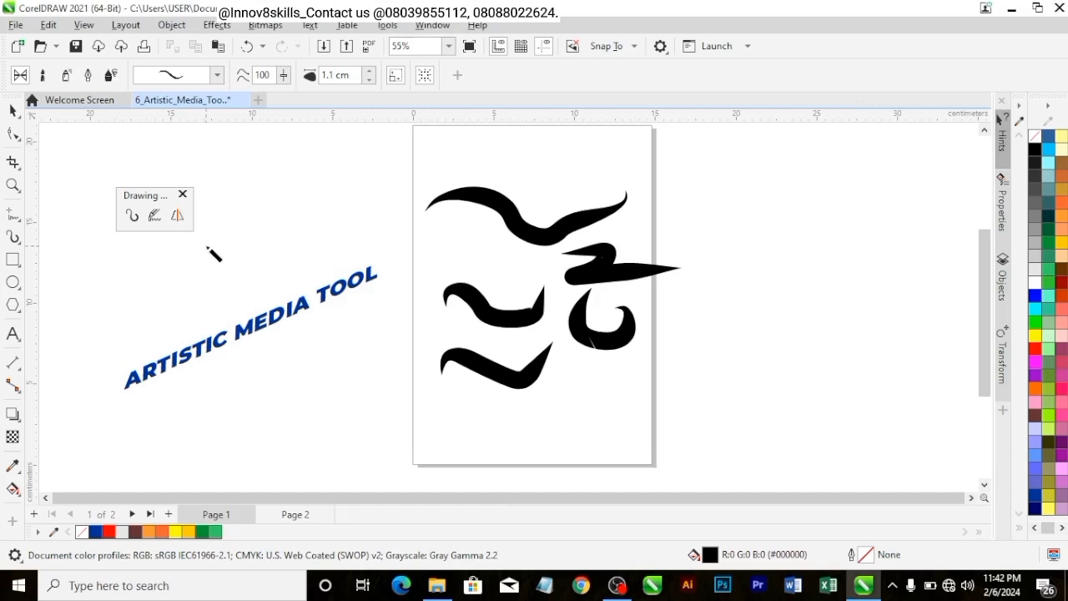
key(space)
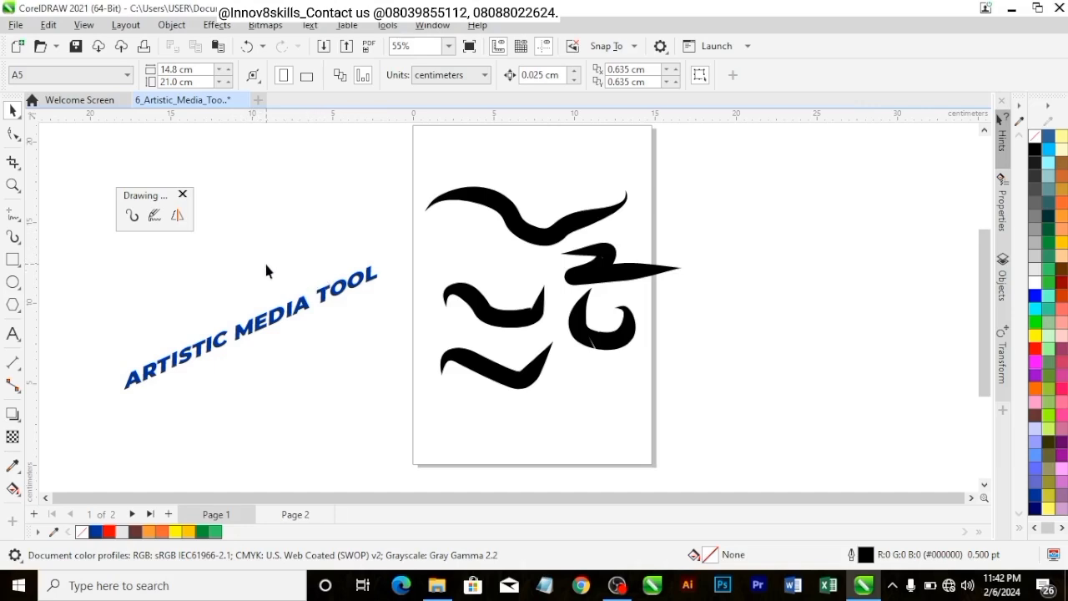
key(space)
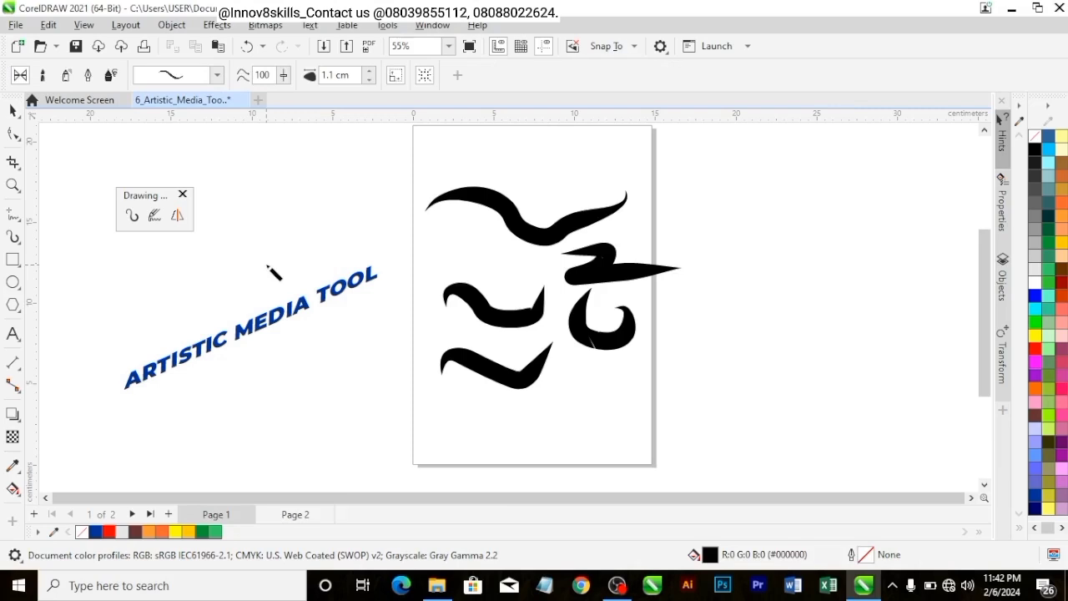
key(space)
drag(394, 255, 703, 414)
key(Delete)
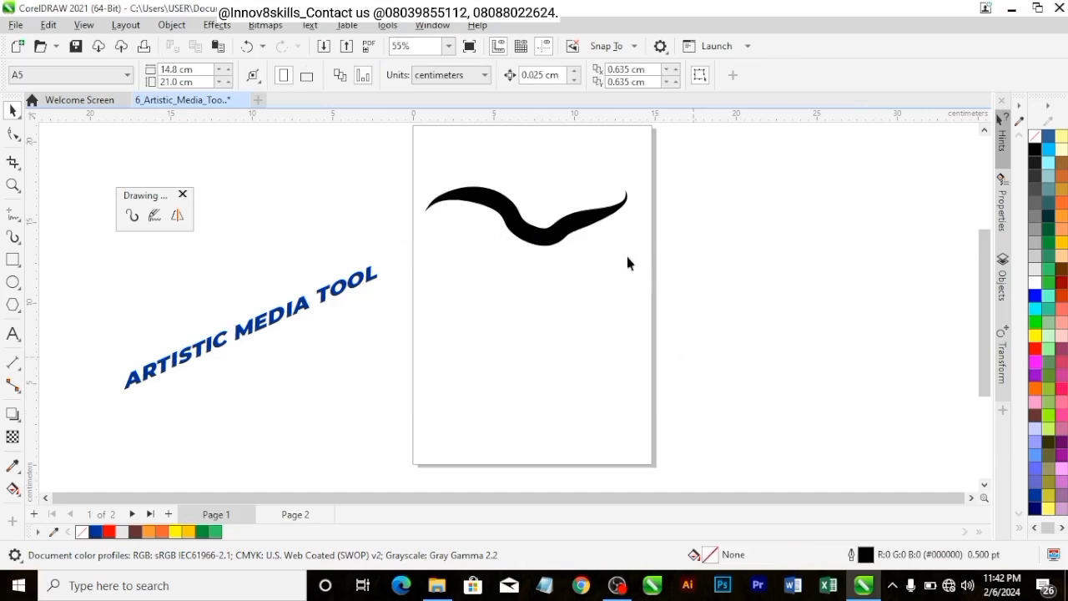
- Move the remaining wavy stroke down toward the middle of the page and scale its curve to about 76%
click(539, 238)
drag(535, 268, 540, 296)
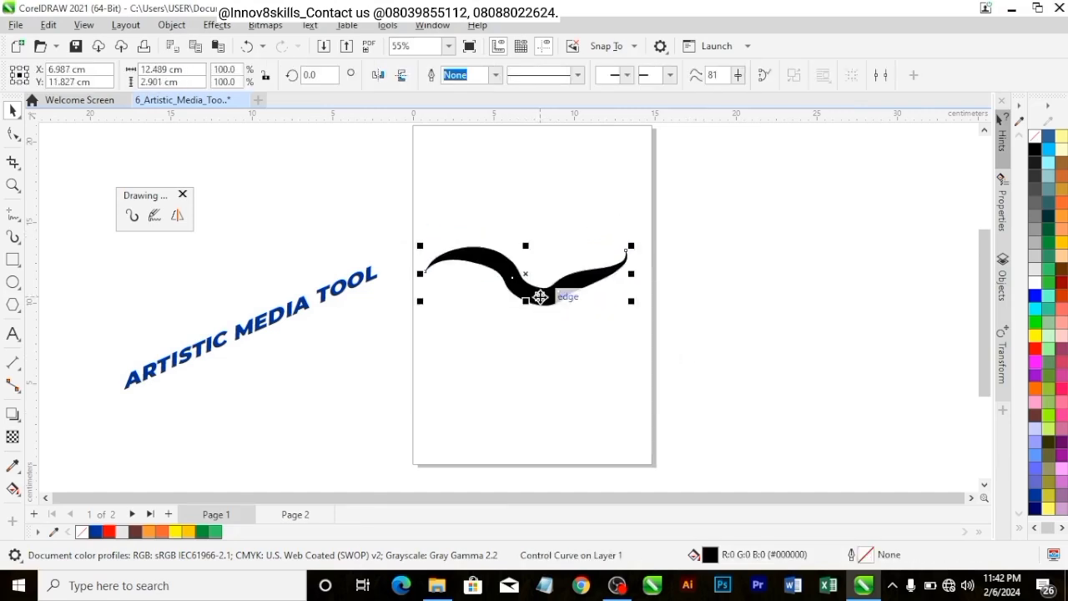
click(433, 205)
click(472, 264)
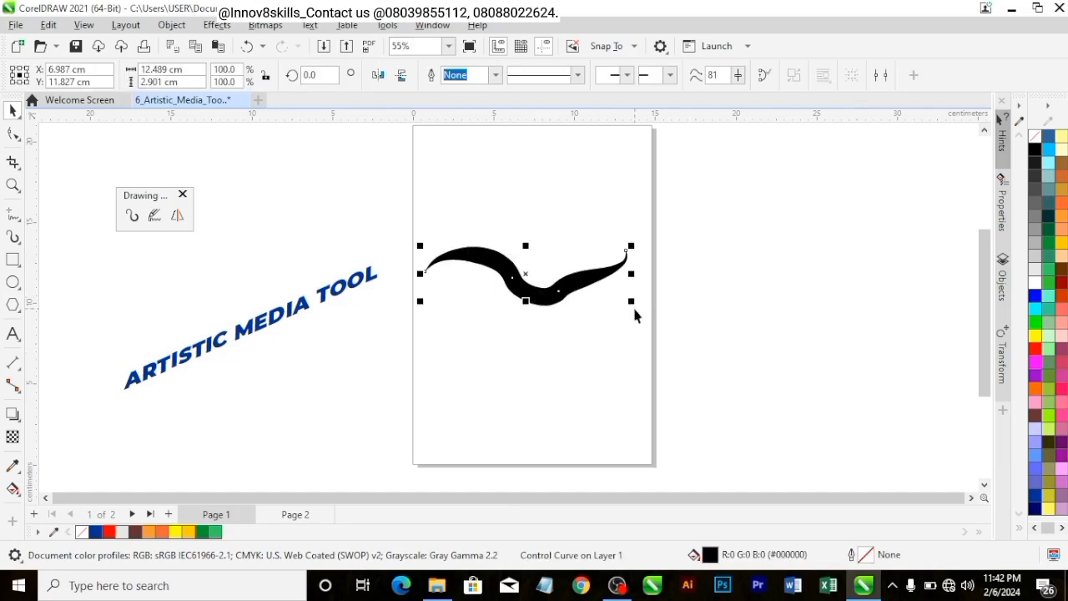
mouse_move(631, 301)
mouse_down()
mouse_move(573, 281)
mouse_move(564, 267)
mouse_up()
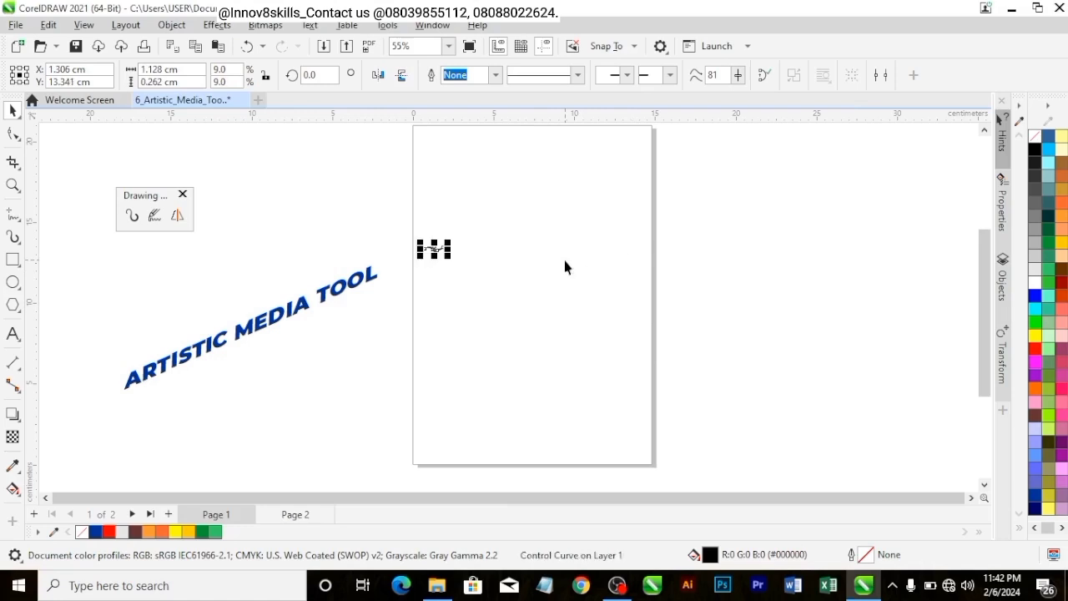
drag(453, 259, 582, 338)
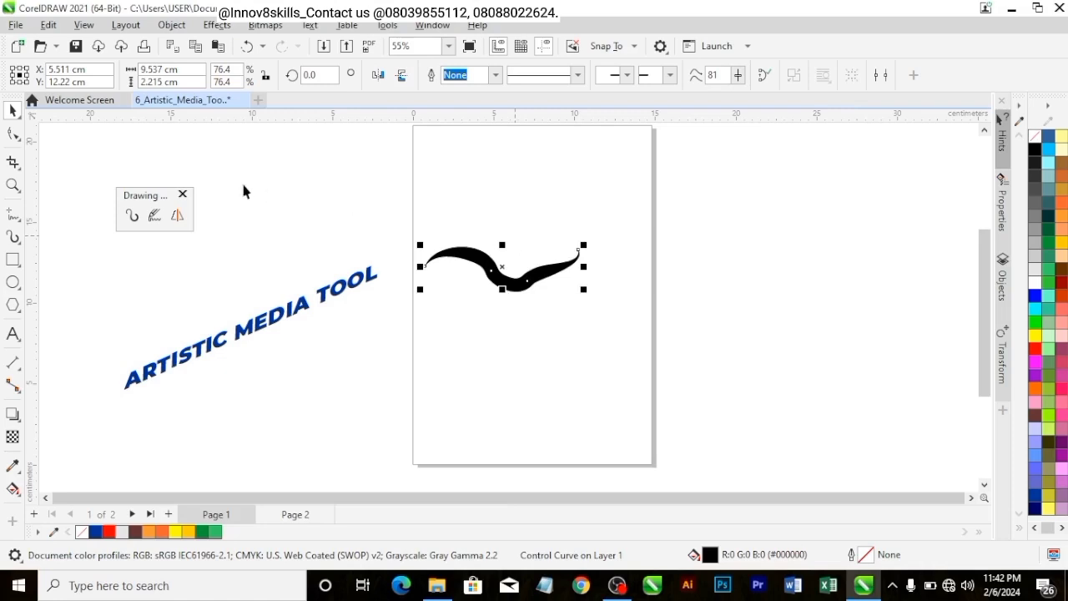
- Shrink the wavy stroke to a tiny size and enlarge it to about 5.5 cm long, without scaling its 0.84 cm stroke width
click(138, 214)
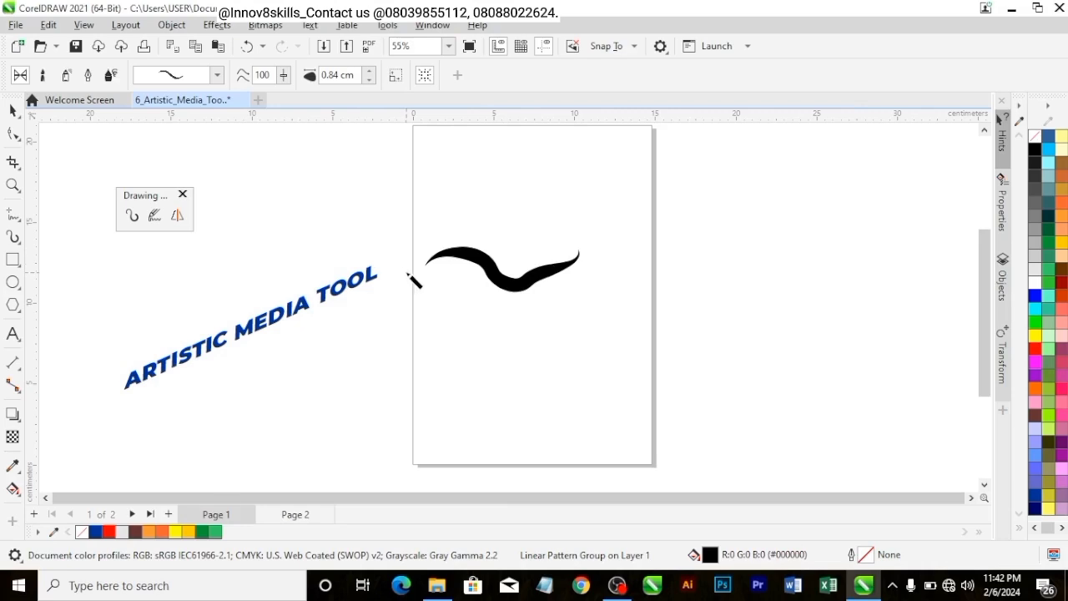
key(space)
mouse_move(584, 298)
mouse_down()
mouse_move(544, 269)
mouse_move(477, 272)
mouse_move(459, 251)
mouse_up()
scroll(451, 261, up, 1)
scroll(450, 257, up, 3)
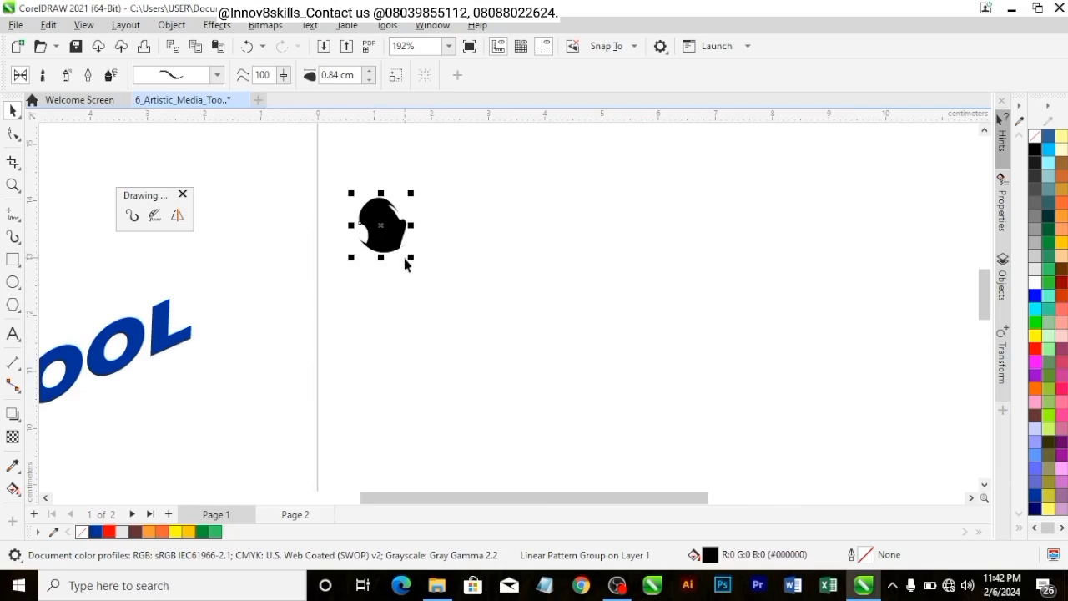
mouse_move(411, 257)
mouse_down()
mouse_move(537, 331)
mouse_move(519, 332)
mouse_up()
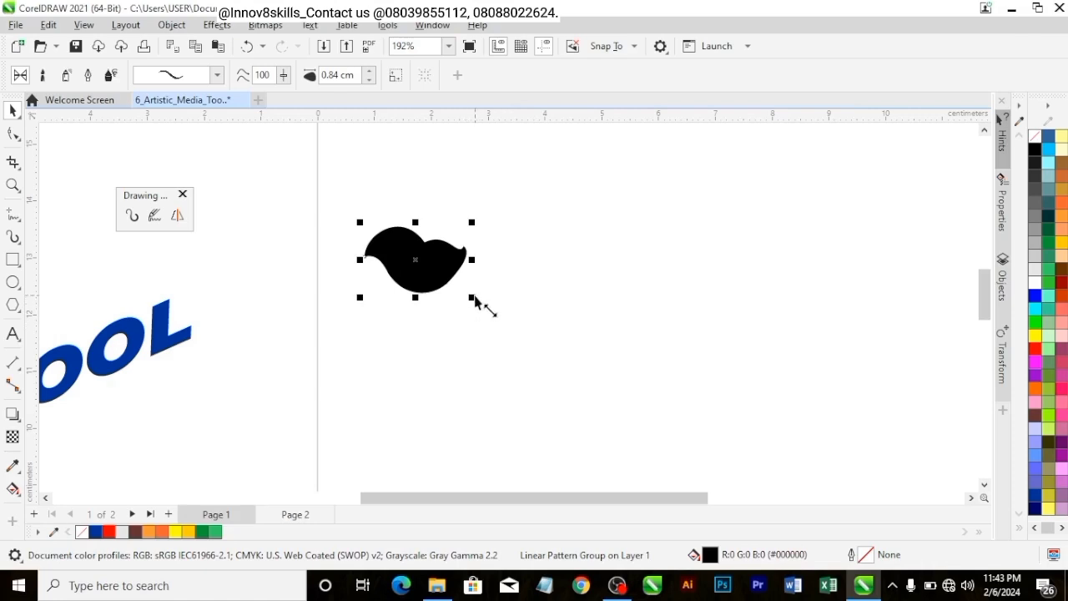
drag(474, 300, 689, 398)
scroll(546, 333, down, 1)
scroll(545, 332, down, 2)
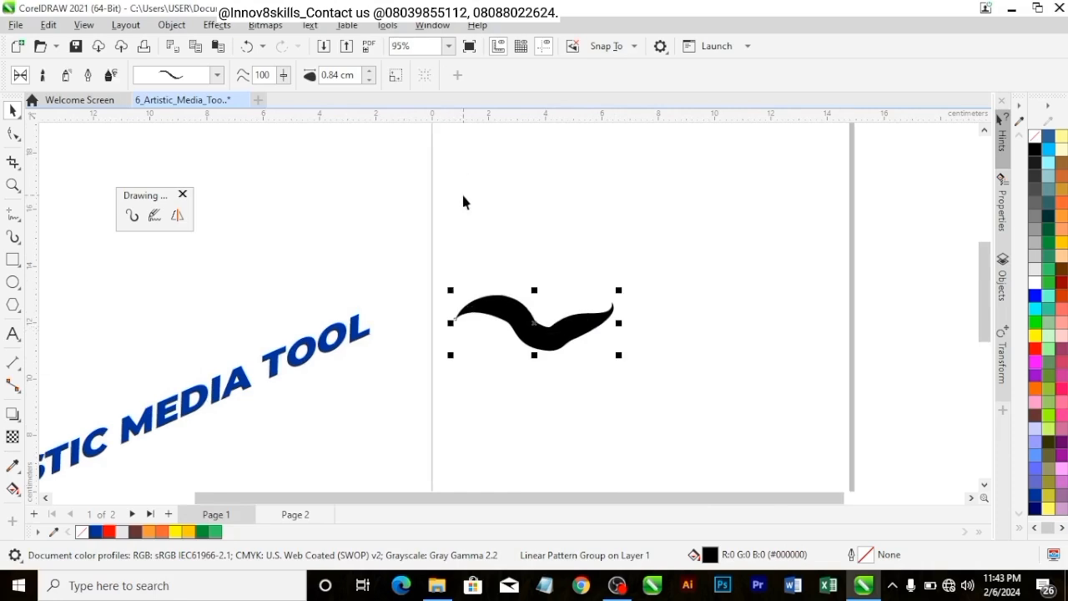
key(F3)
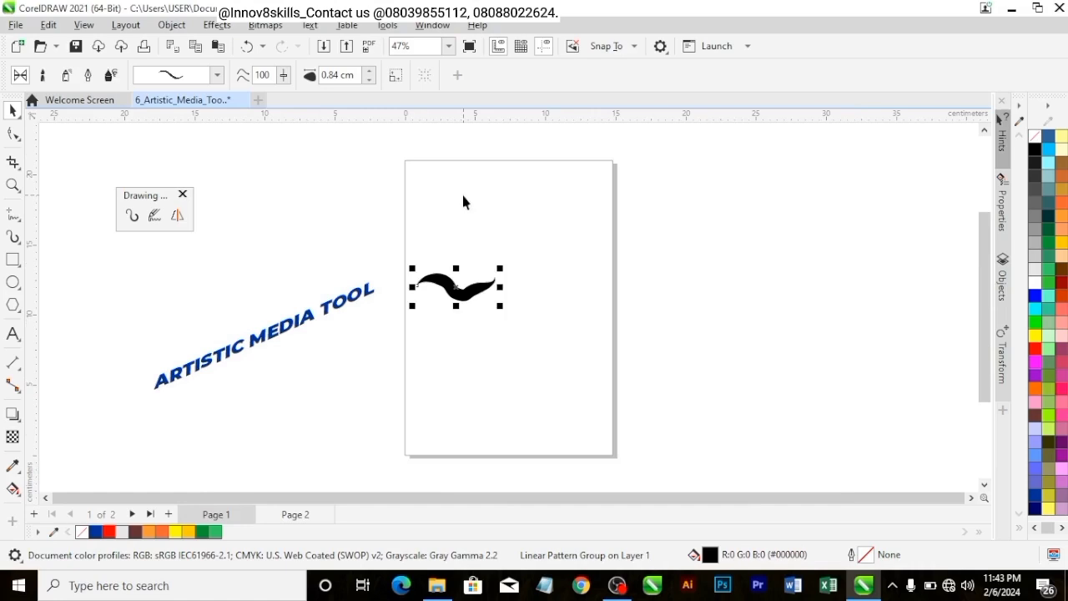
- Turn on stroke scaling with the object for the wavy stroke and enlarge it proportionally to a stroke width of 1.1672 cm
click(492, 206)
scroll(501, 292, up, 2)
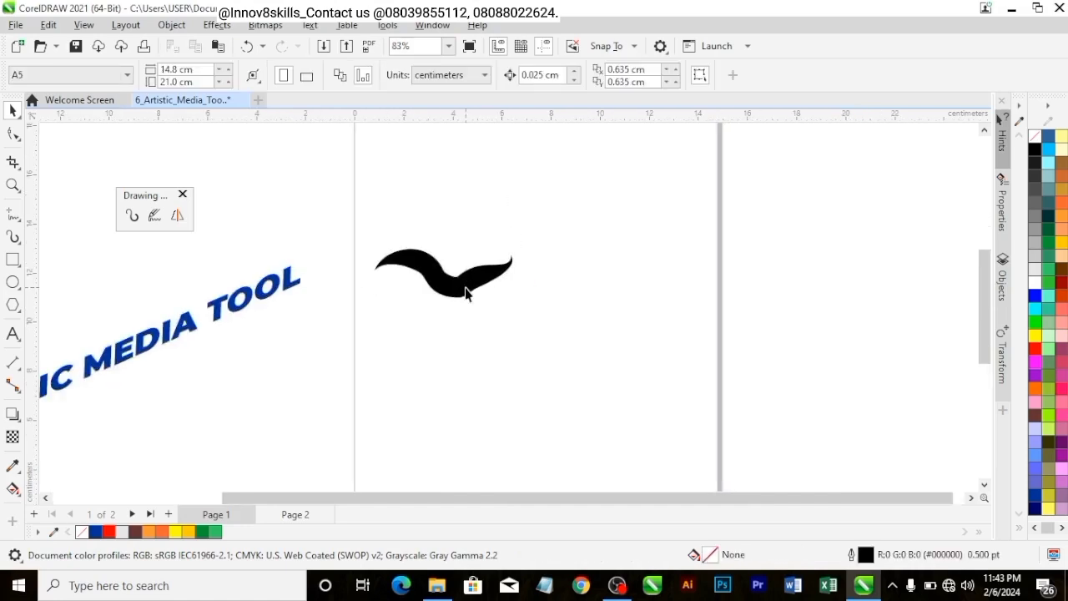
click(465, 292)
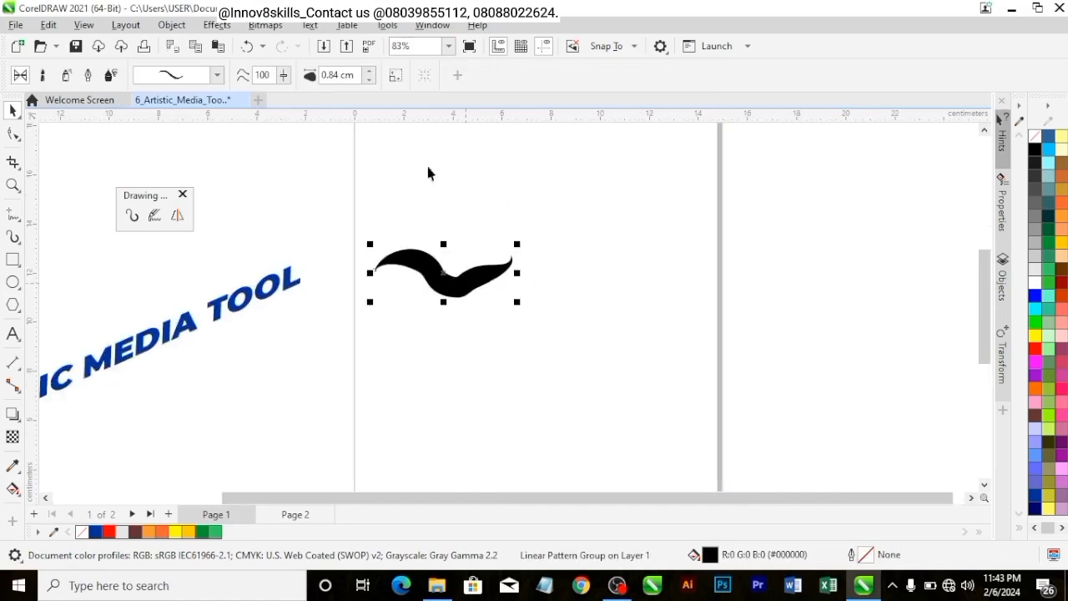
click(397, 76)
key(space)
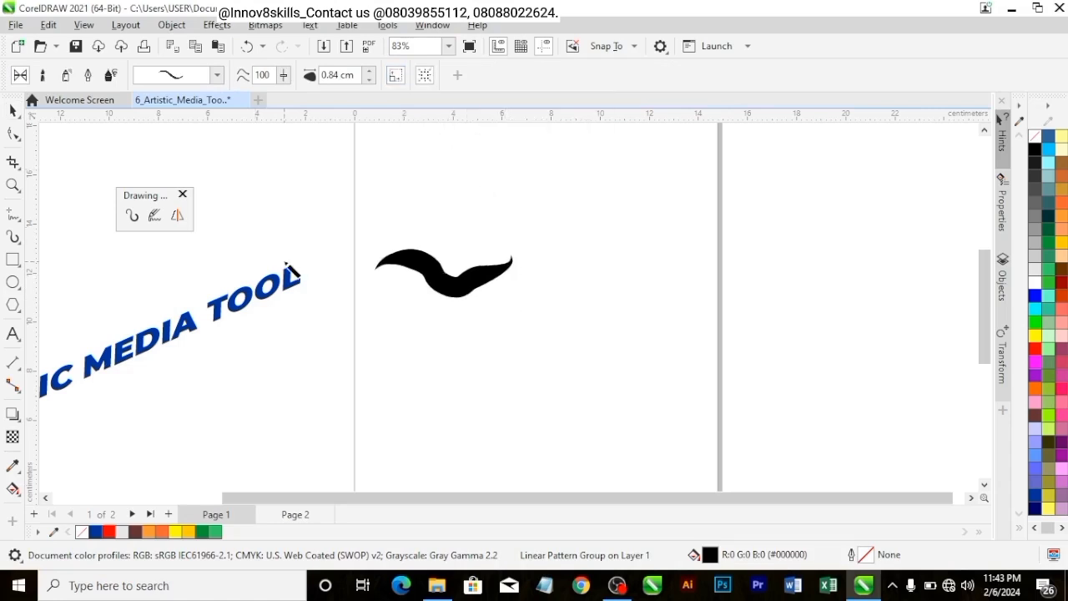
key(space)
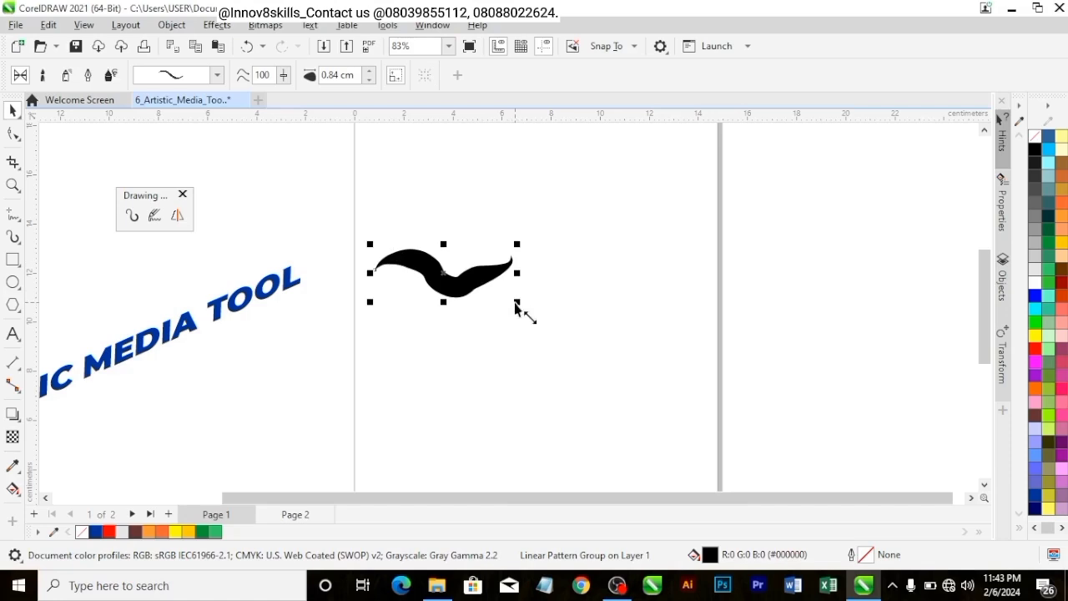
mouse_move(517, 307)
mouse_down()
mouse_move(486, 276)
mouse_move(453, 286)
mouse_move(572, 358)
mouse_move(565, 318)
mouse_up()
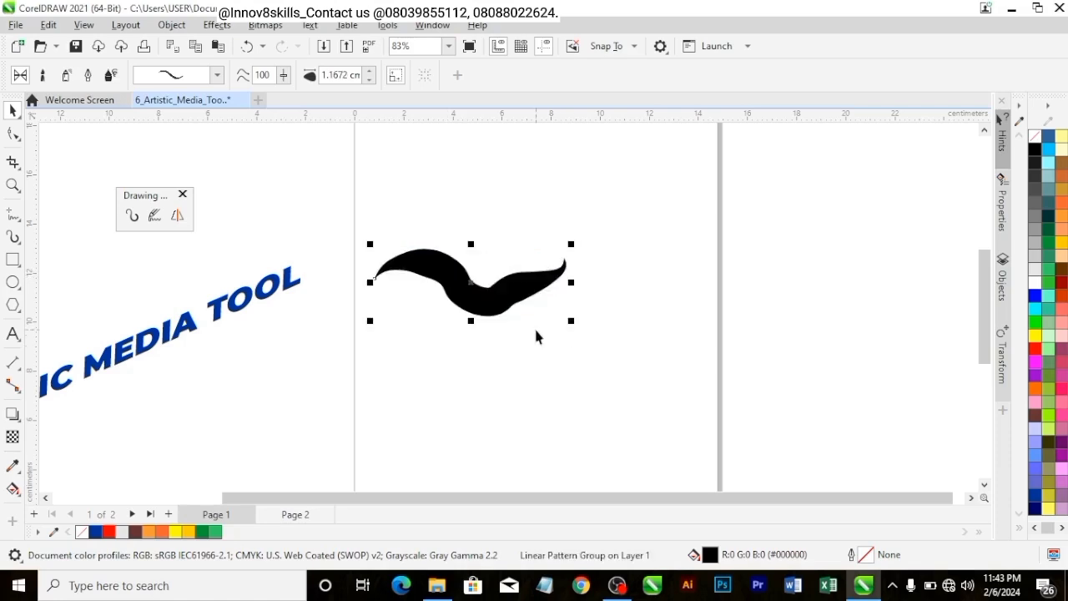
scroll(536, 335, down, 2)
key(space)
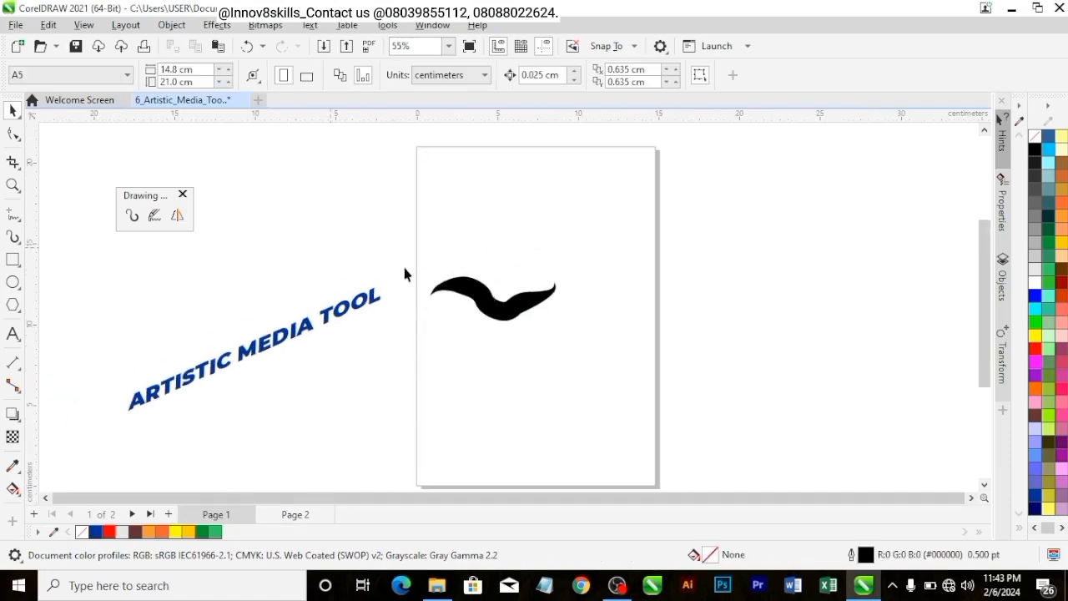
- Activate the Artistic Media tool again and switch it from Preset to Brush mode
click(485, 294)
click(131, 216)
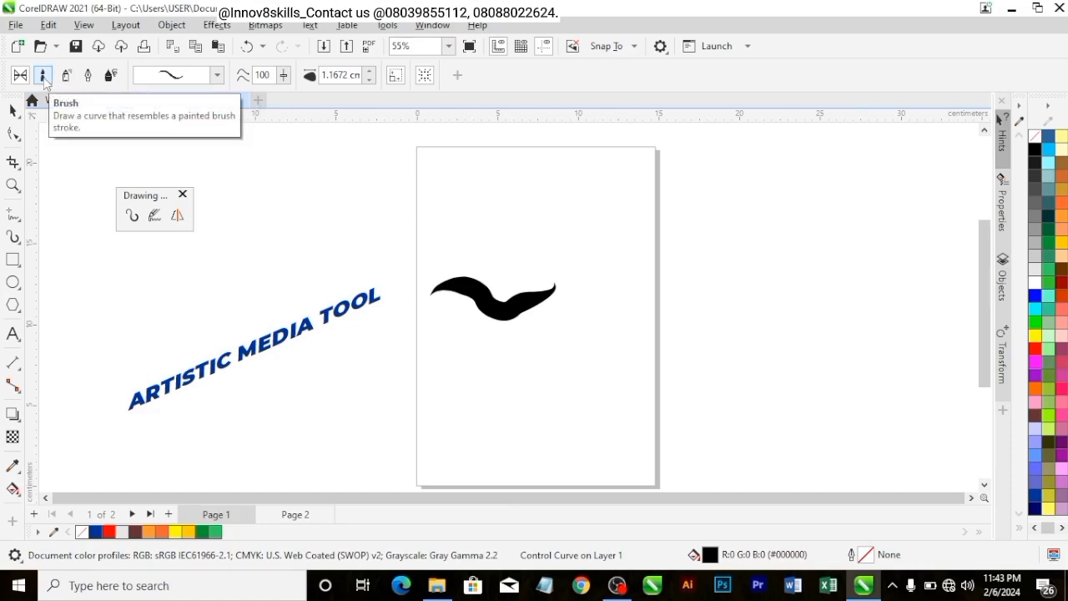
click(42, 80)
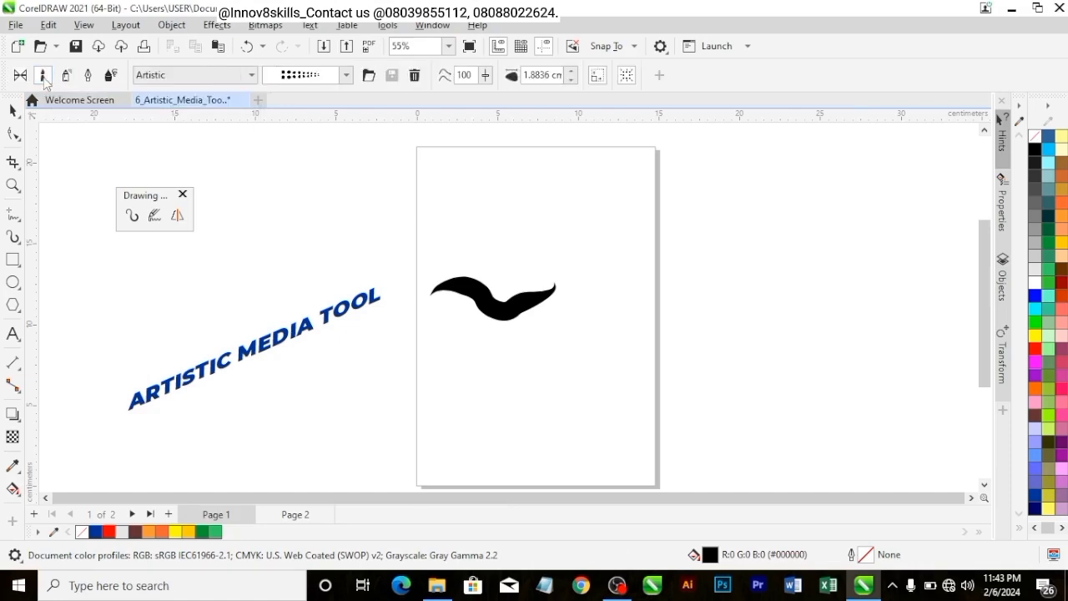
- Draw a dotted stroke from the Artistic brush category across the upper page and recolor it orange, ending with green #33CC66
click(177, 76)
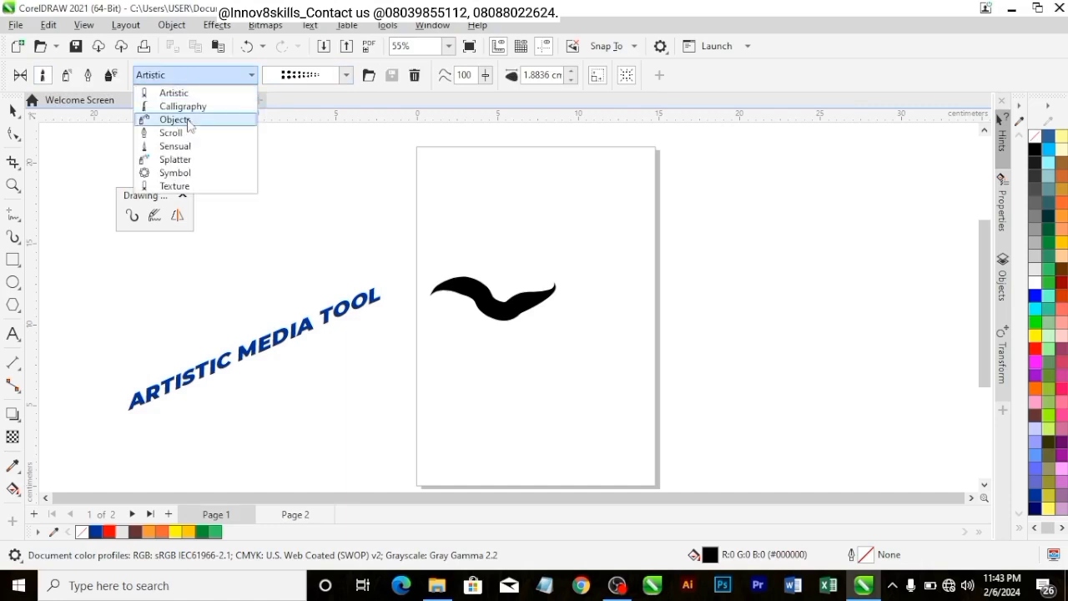
click(174, 92)
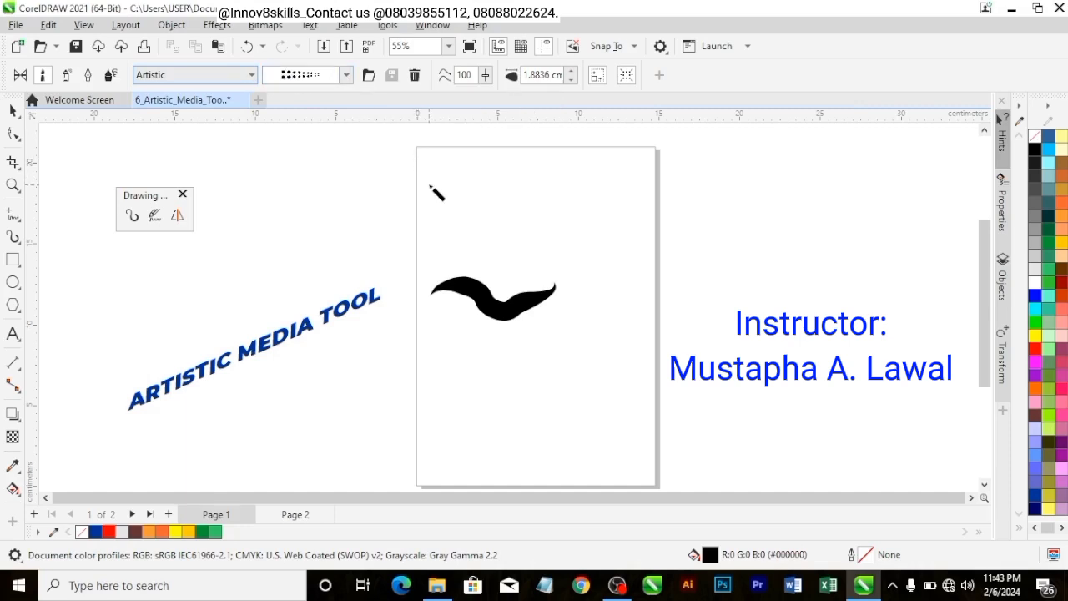
drag(431, 187, 644, 203)
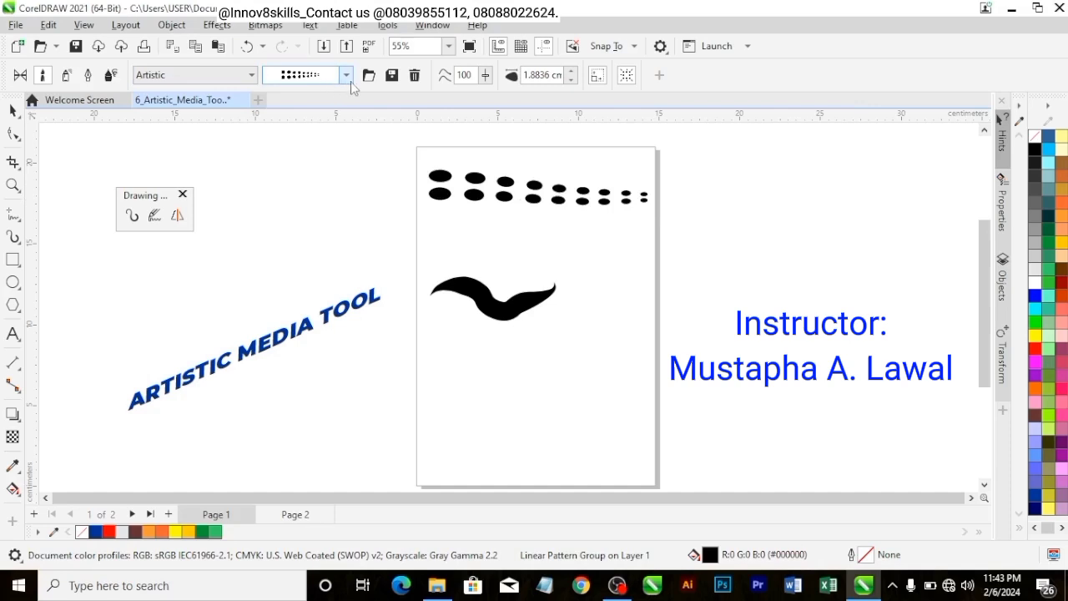
click(1062, 203)
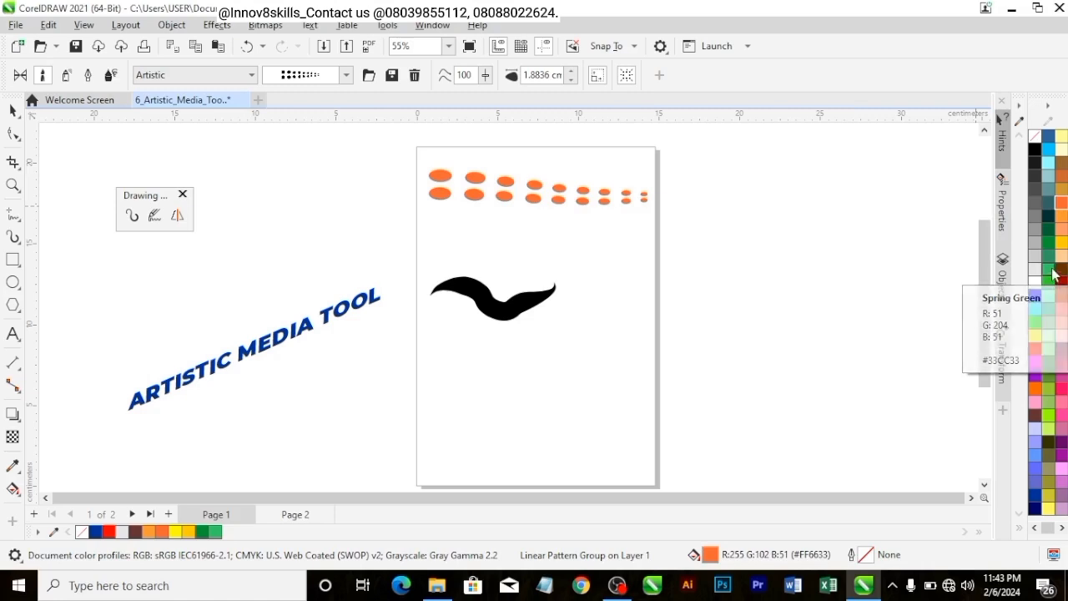
click(1054, 274)
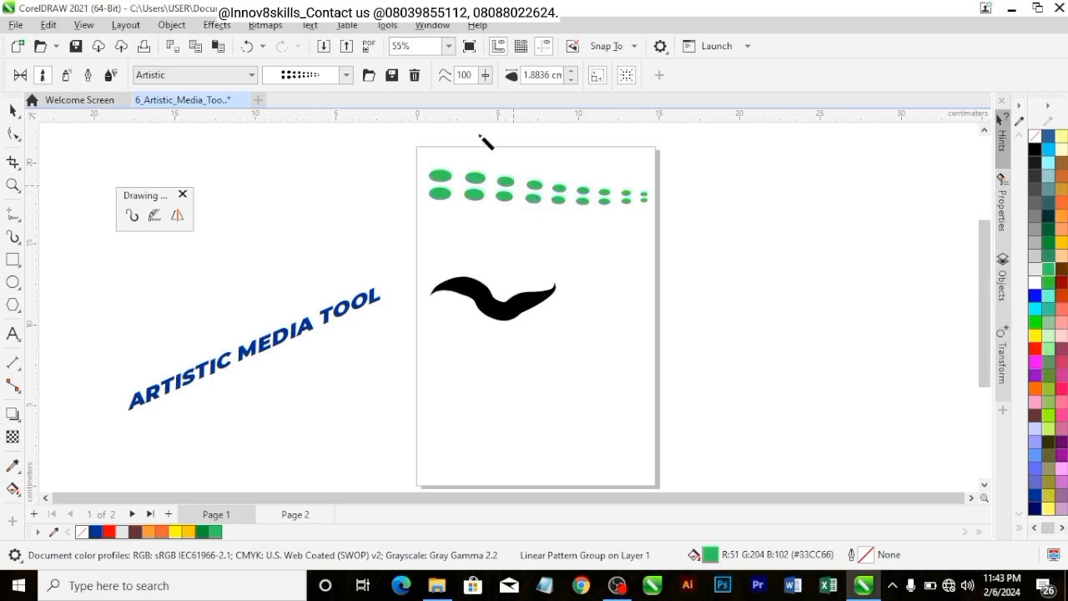
- Change the dotted stroke to the sketchy multi-line brush and draw two wavy strokes below it with the same brush
click(346, 76)
click(326, 48)
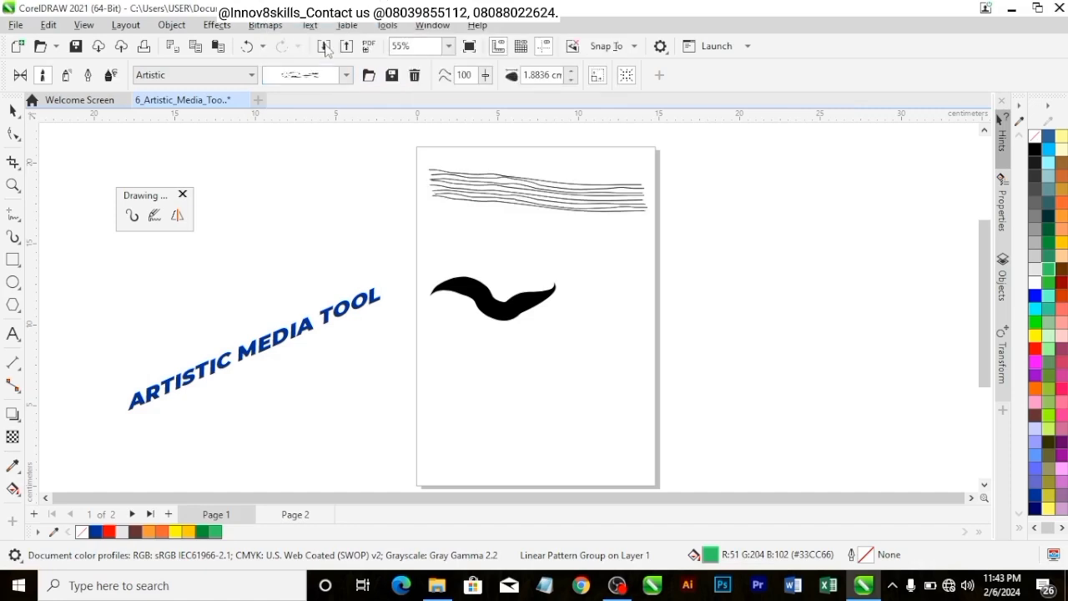
mouse_move(460, 242)
mouse_down()
mouse_move(506, 224)
mouse_move(535, 260)
mouse_move(607, 243)
mouse_up()
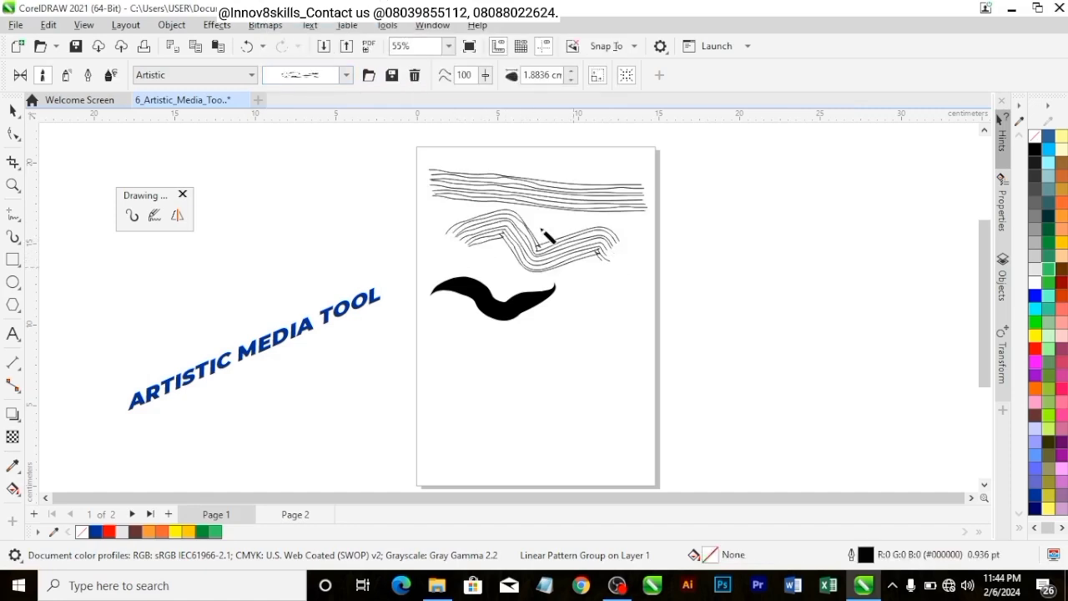
mouse_move(484, 345)
mouse_down()
mouse_move(629, 348)
mouse_move(682, 337)
mouse_up()
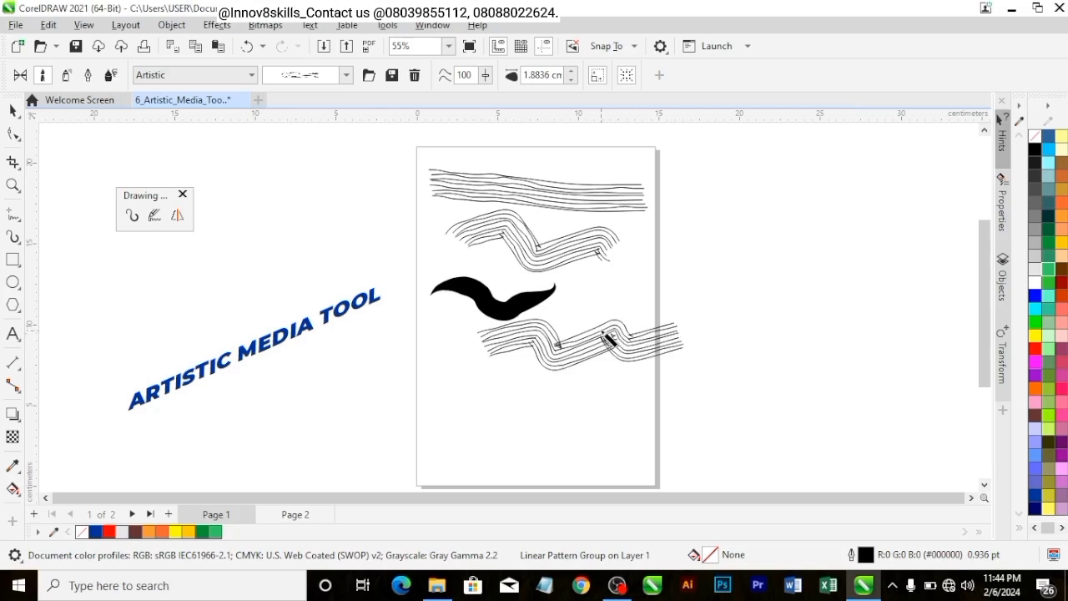
- Recolor the lowest wavy line stroke's fill and outline red, ending with periwinkle blue #6666FF for both
click(1035, 350)
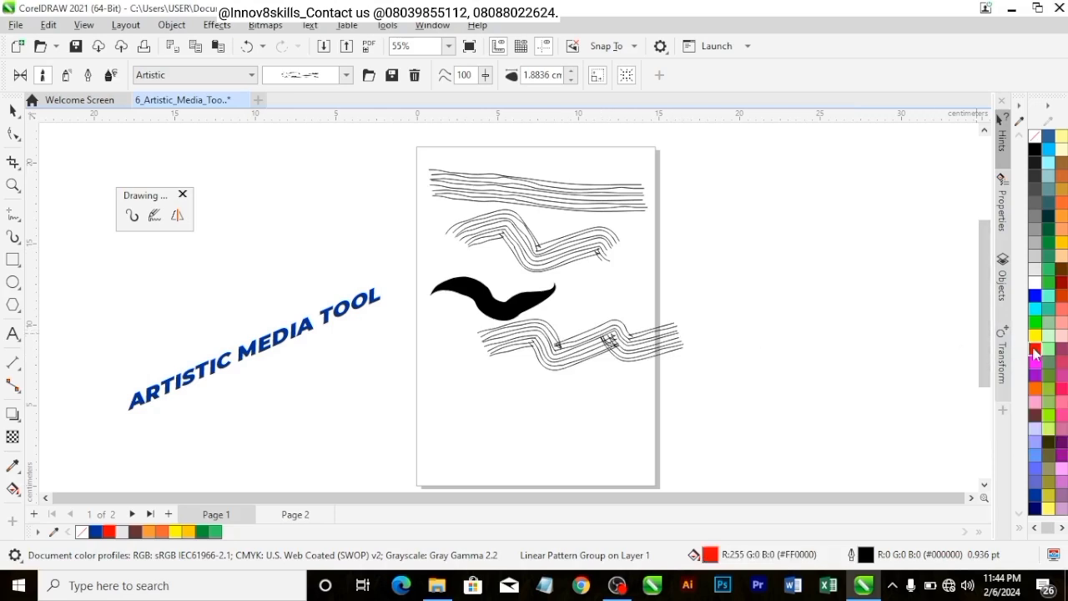
right_click(1035, 352)
click(1005, 359)
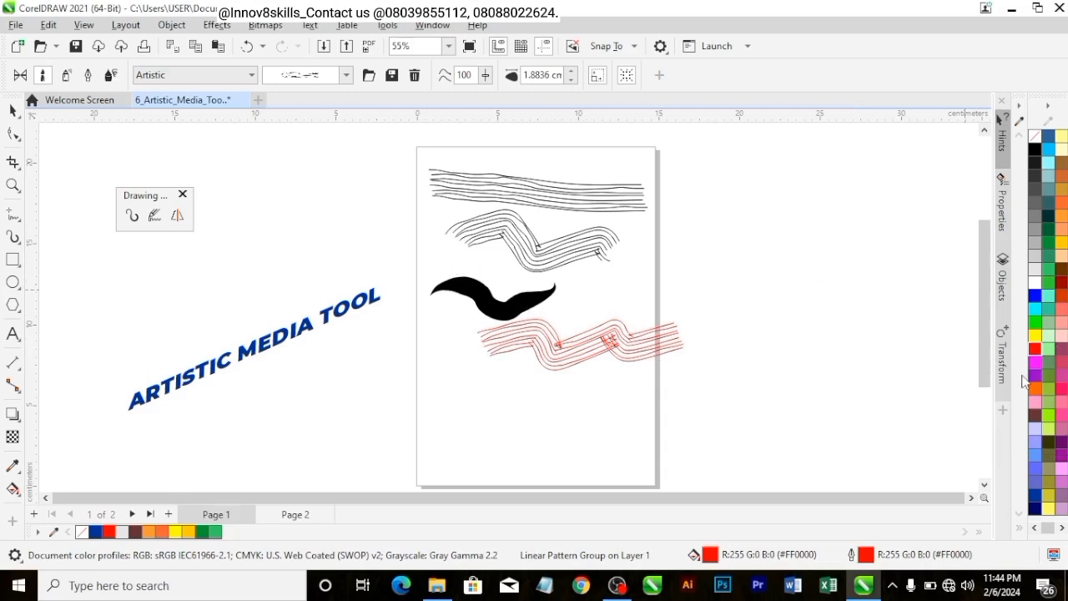
click(1037, 470)
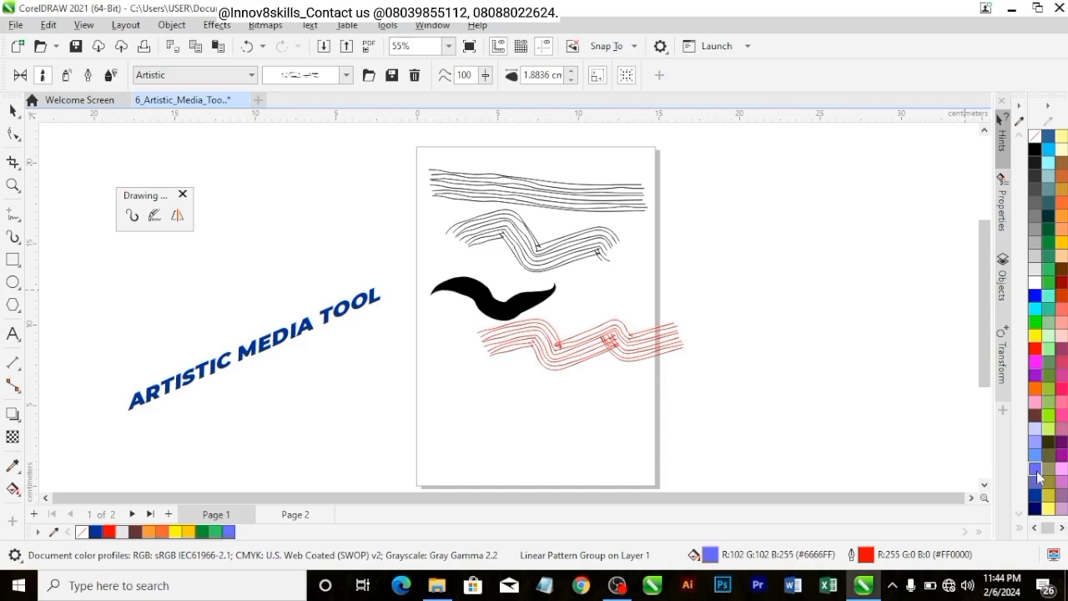
right_click(1037, 473)
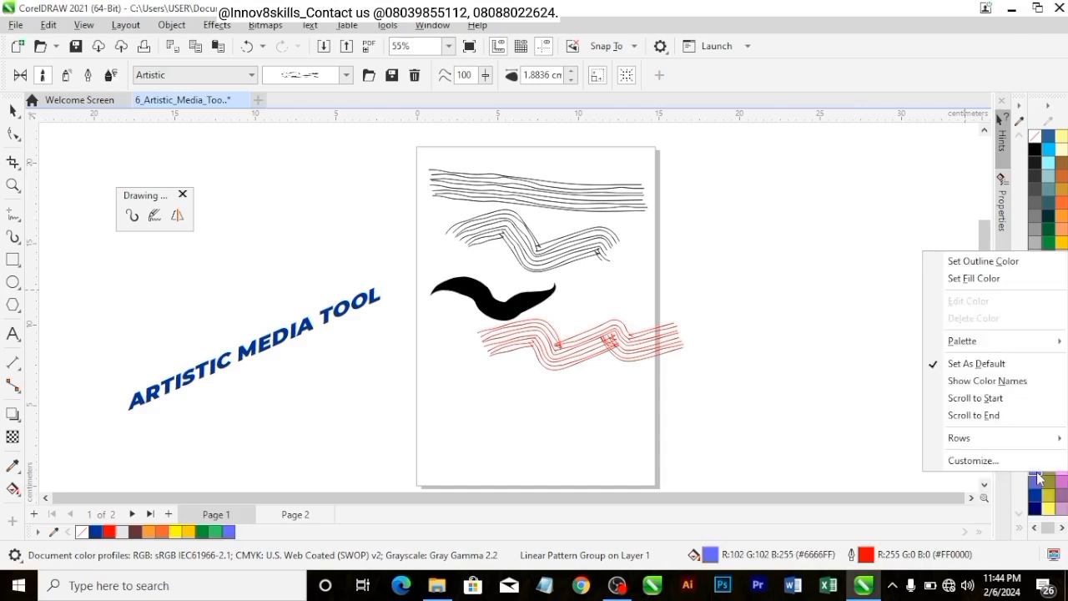
click(983, 262)
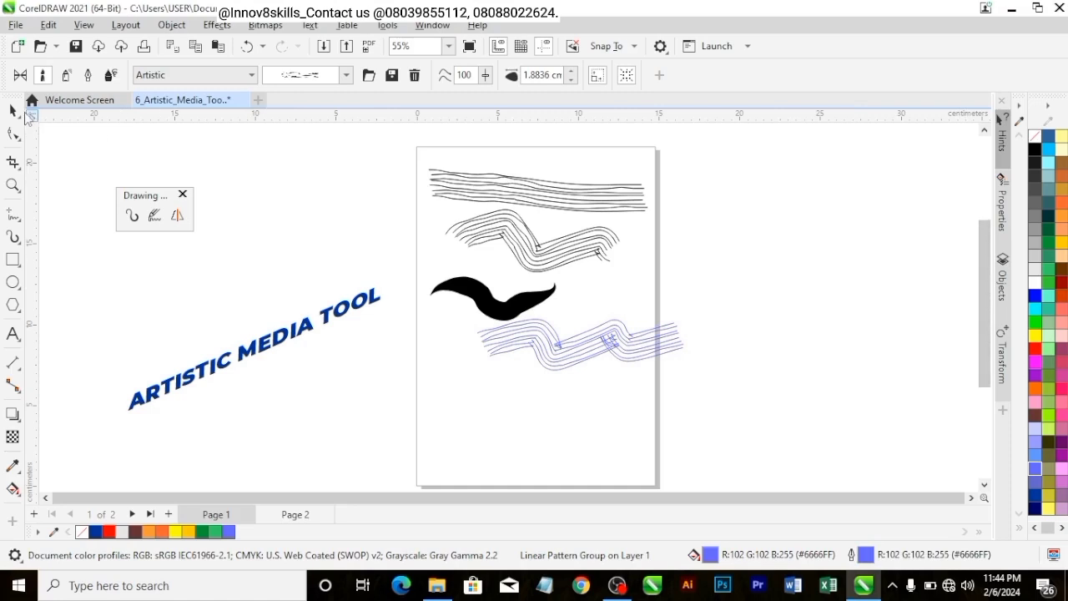
- Select all strokes on the page, shrink them to about 8 by 6.3 cm, and move them off the page's right side
click(345, 79)
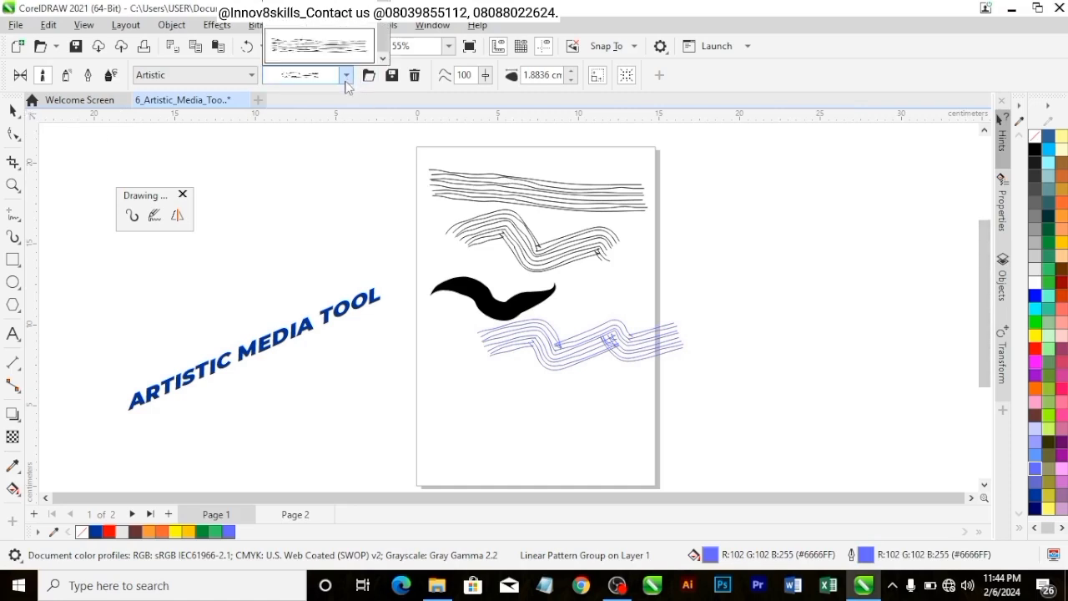
click(15, 111)
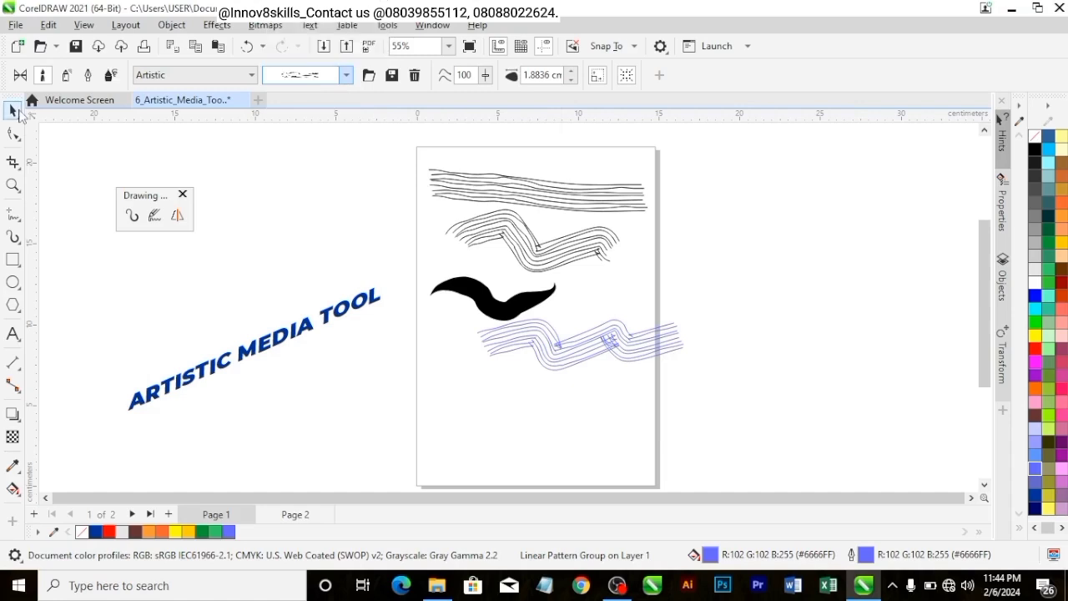
key(space)
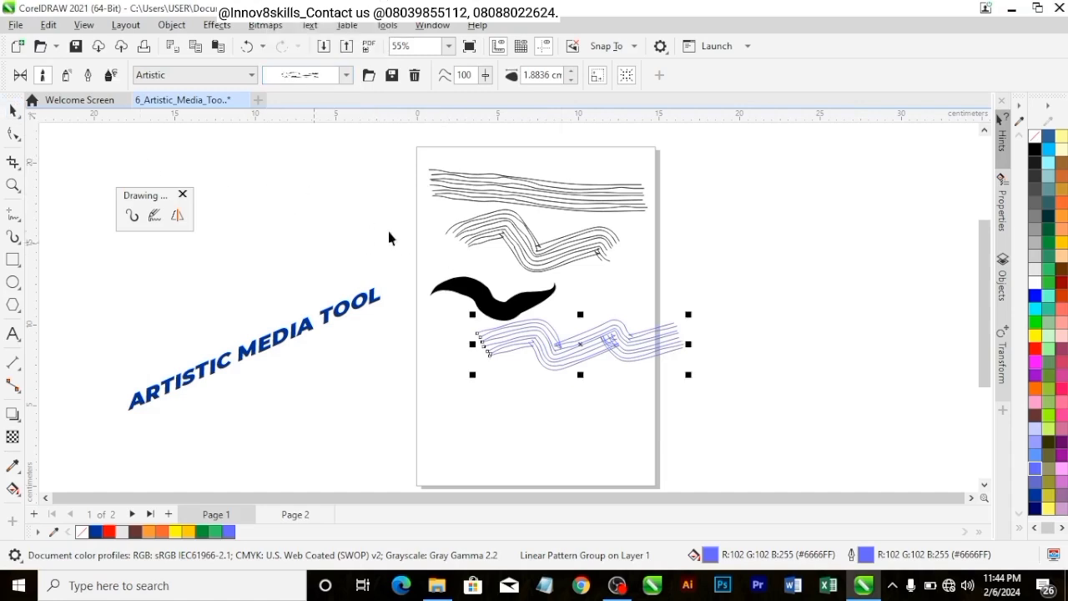
drag(392, 138, 625, 324)
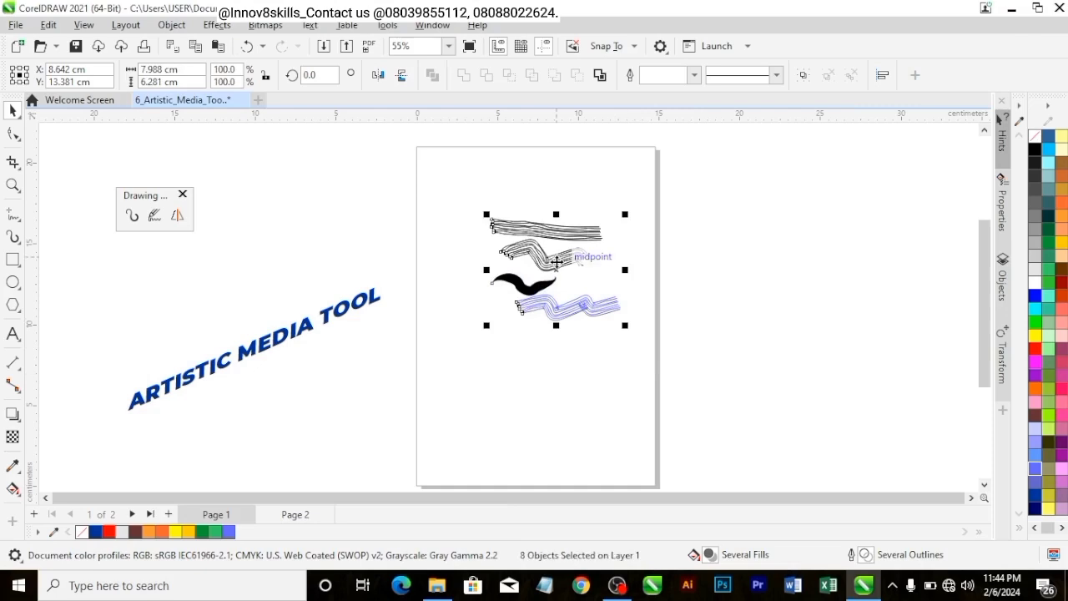
drag(556, 262, 821, 268)
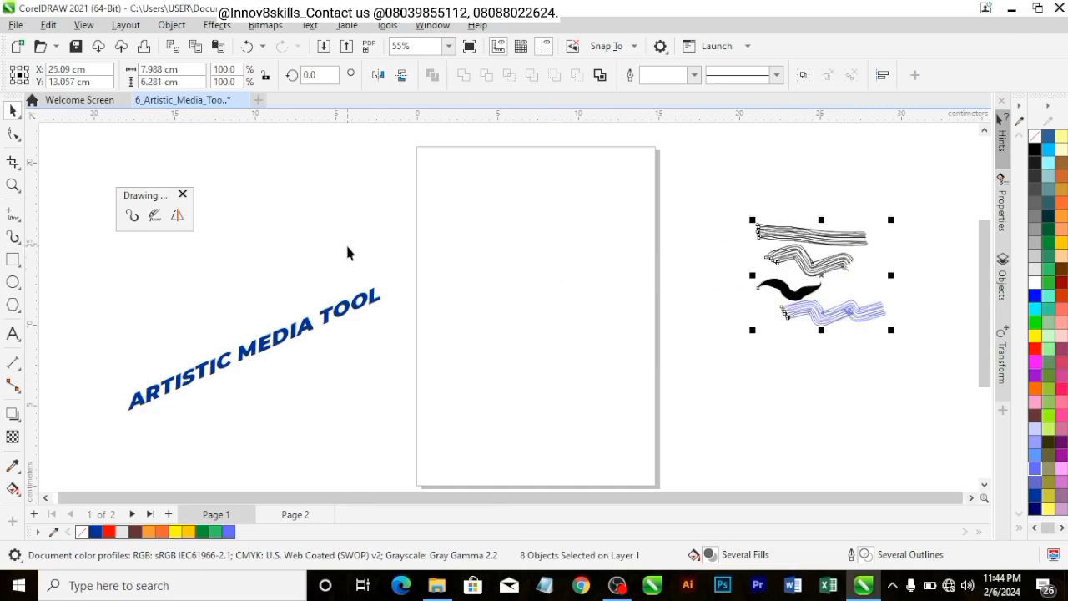
click(348, 253)
- Switch the Artistic Media tool to Sprayer mode with the Brush Strokes category and spray several rows of multicolored dabs across the page
click(131, 215)
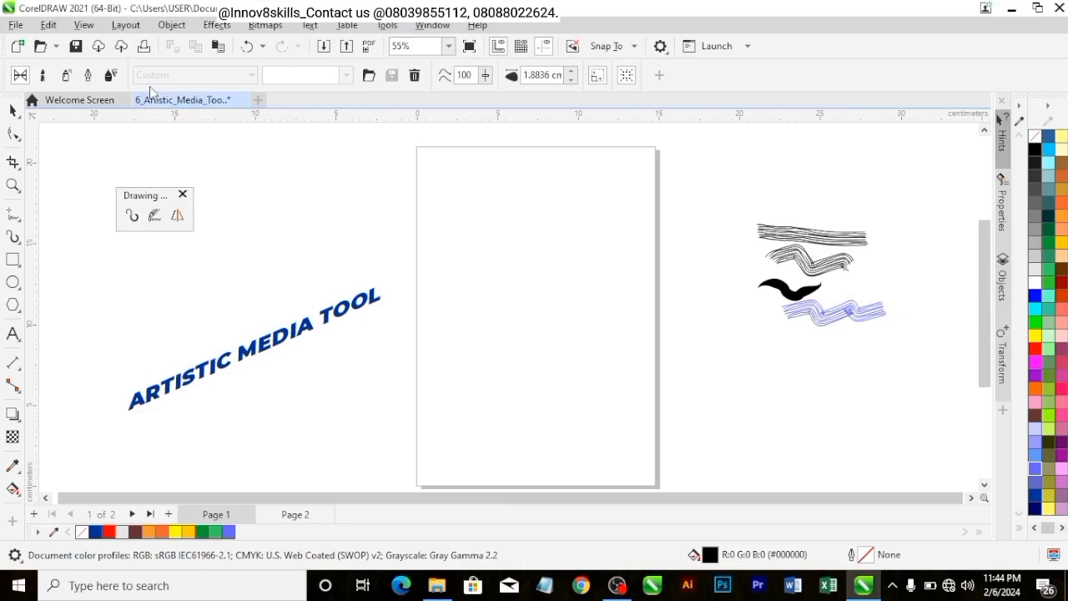
click(66, 76)
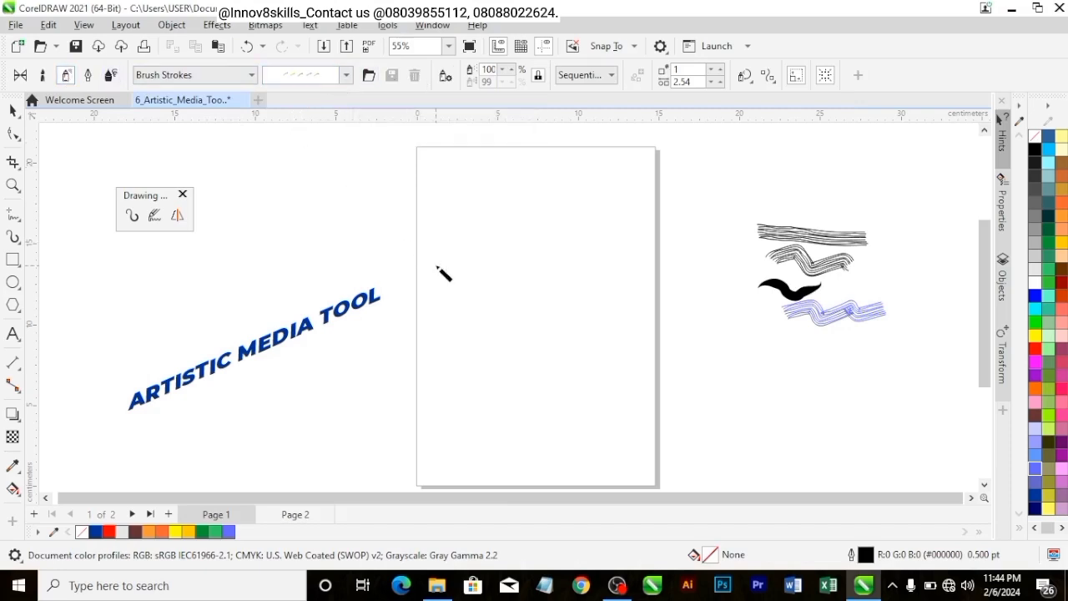
drag(435, 265, 496, 324)
mouse_move(545, 288)
mouse_down()
mouse_move(512, 273)
mouse_move(536, 298)
mouse_up()
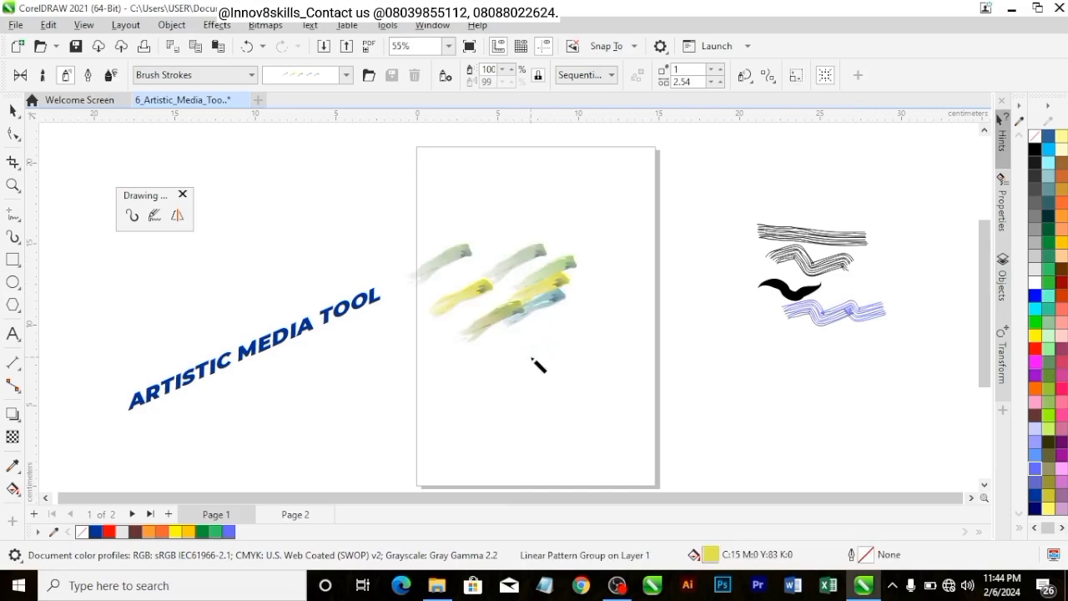
mouse_move(482, 357)
mouse_down()
mouse_move(580, 367)
mouse_move(691, 353)
mouse_up()
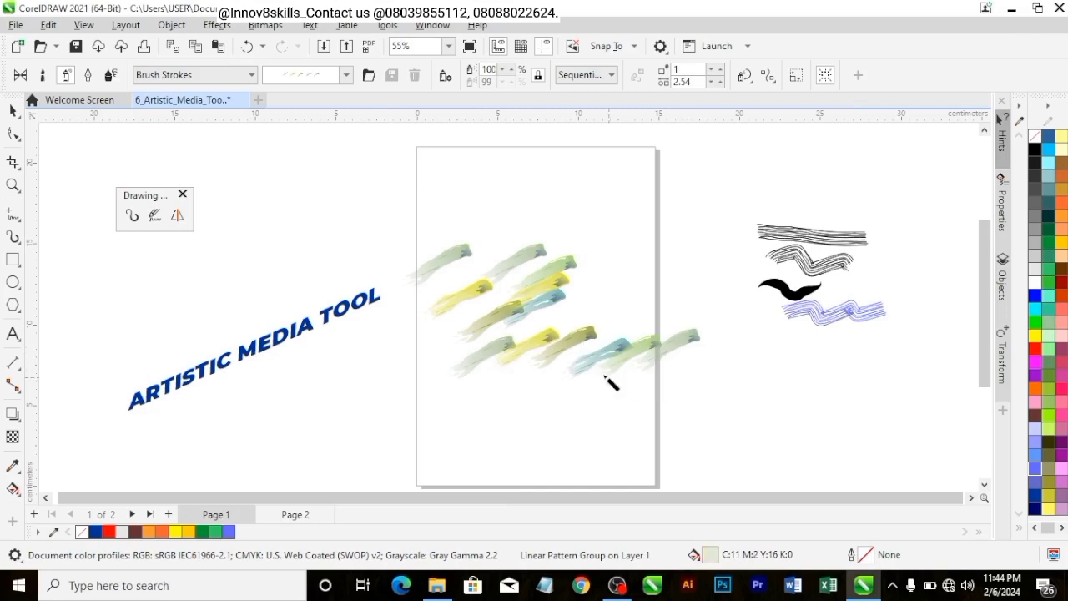
drag(432, 210, 631, 216)
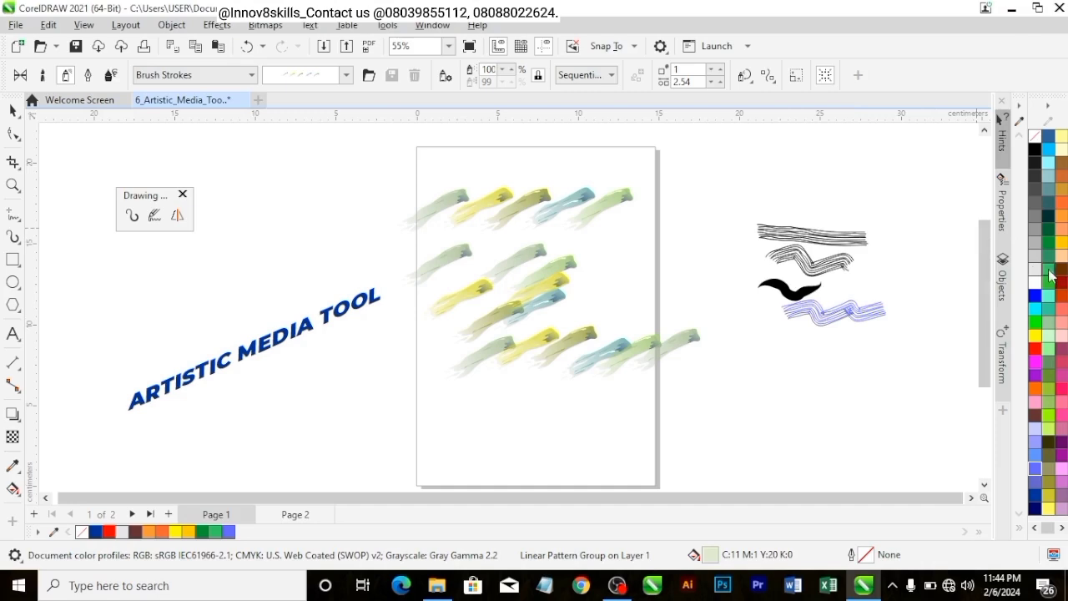
- Select the uppermost sprayed row and try several palette fills on it, including orange and yellow, ending with sky blue #00CCFF
key(space)
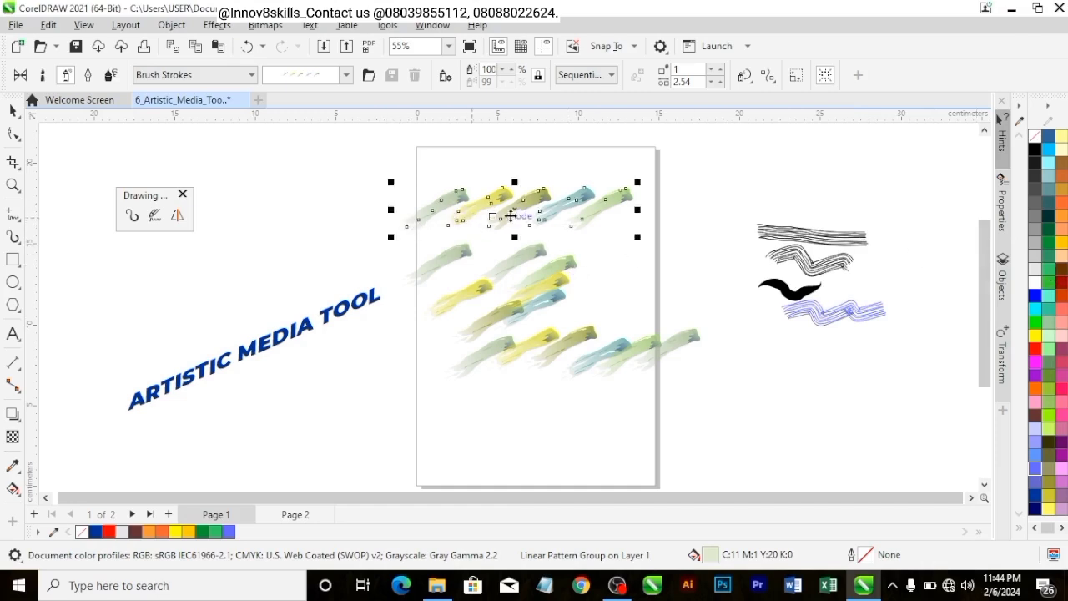
click(1035, 295)
click(1035, 391)
click(1035, 386)
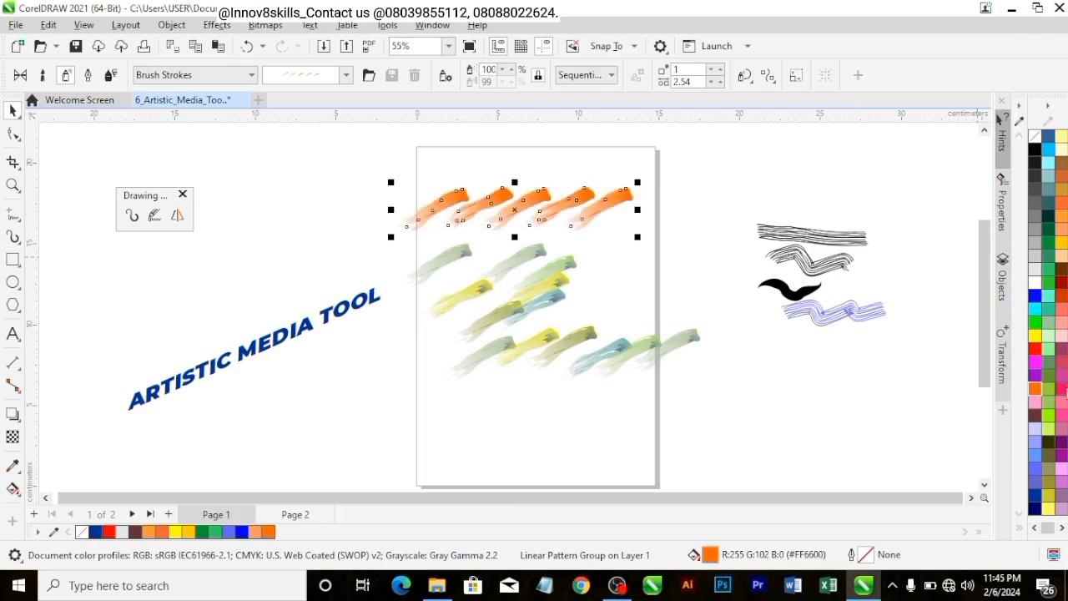
click(1060, 389)
click(1036, 336)
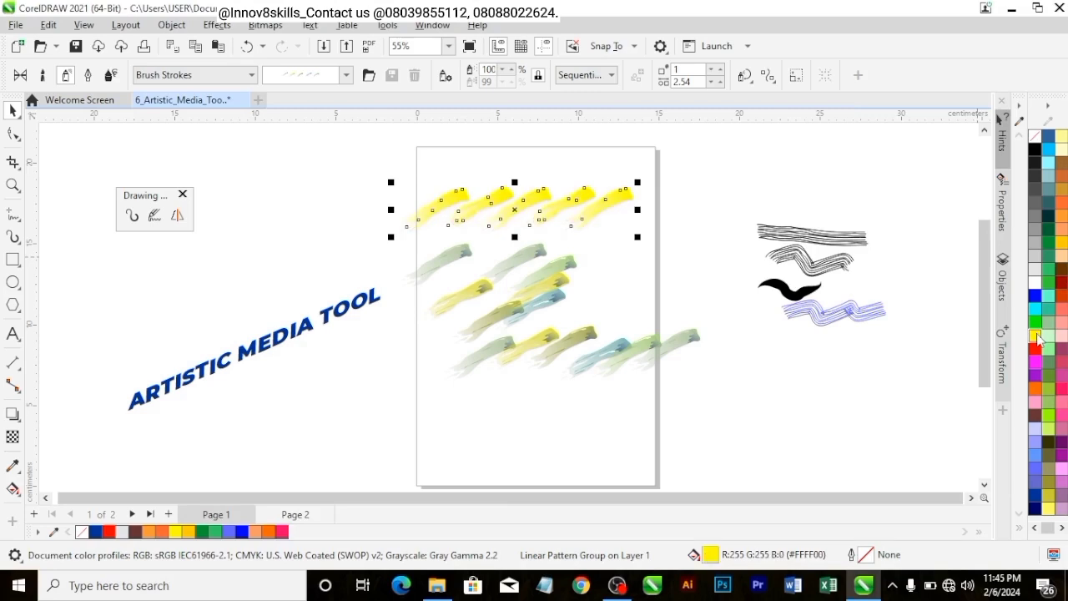
click(1049, 189)
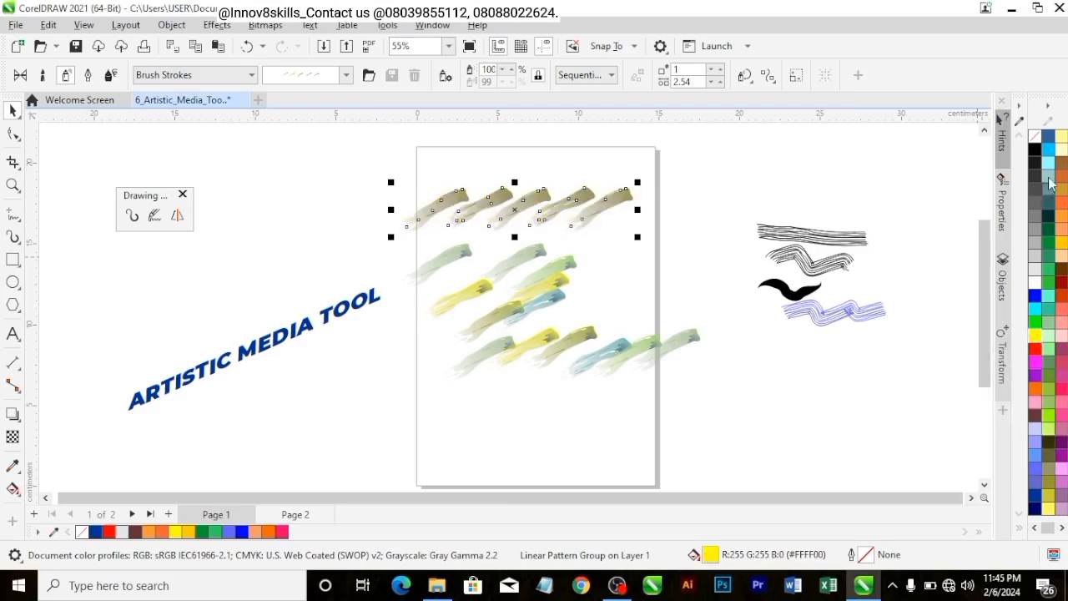
click(1048, 154)
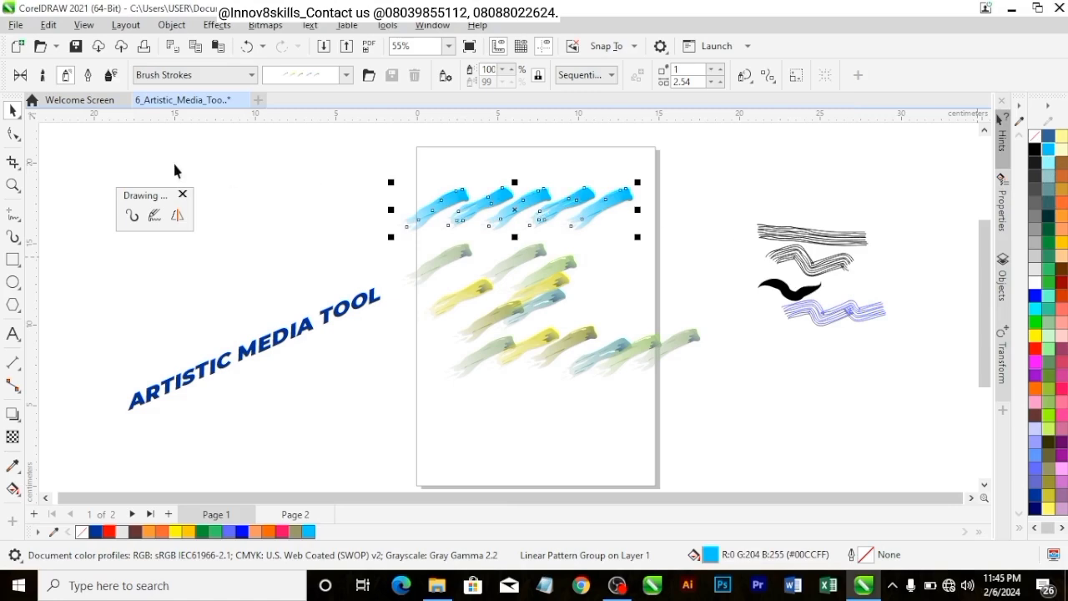
- Browse the CustomMediaStrokes folder for stroke categories and close the folder selection without choosing one
click(371, 83)
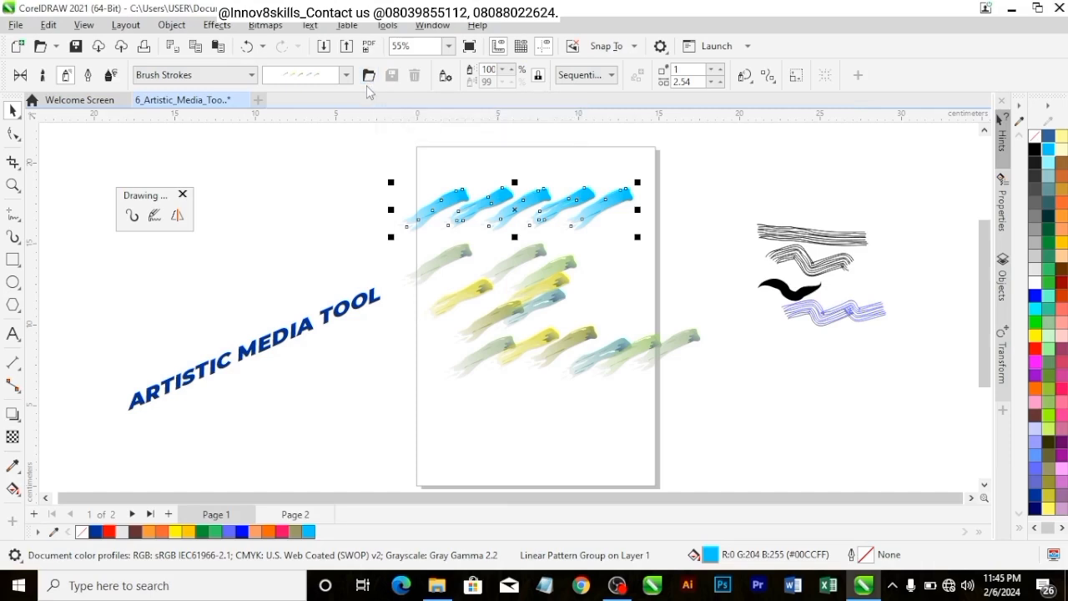
click(368, 76)
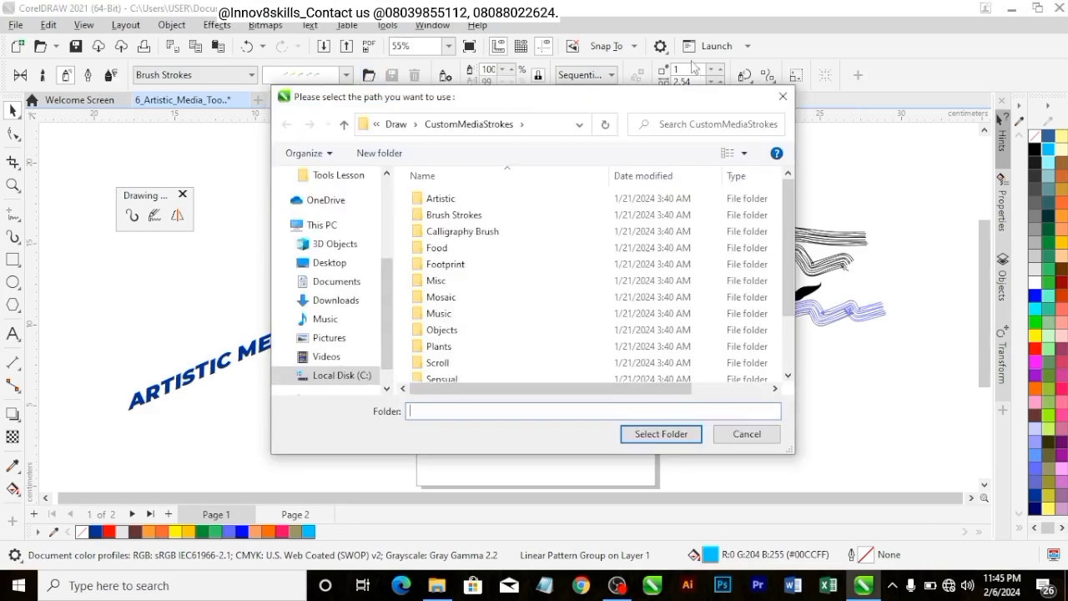
click(781, 97)
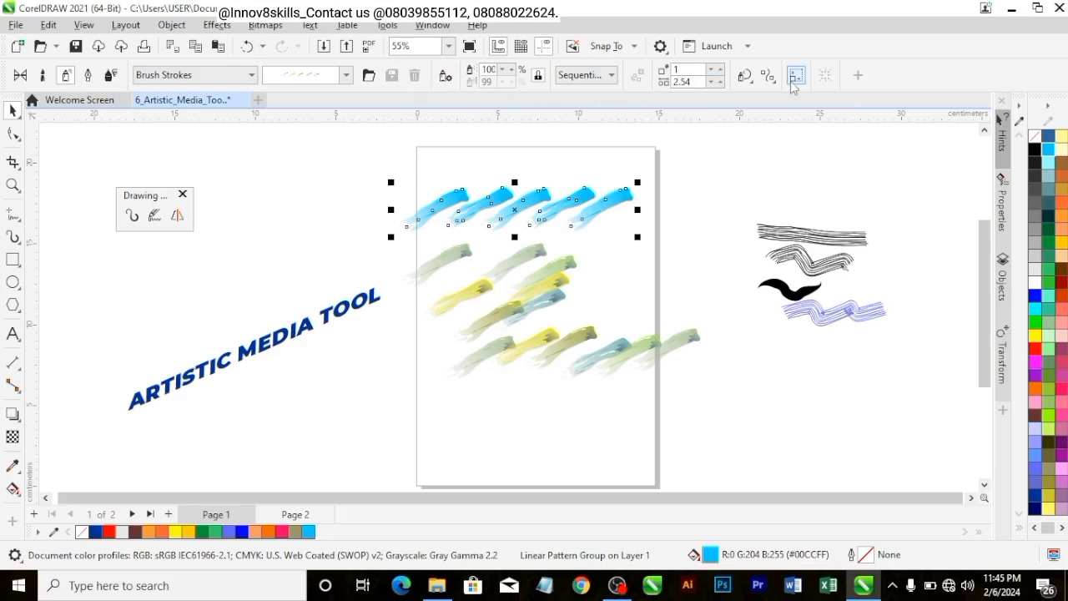
- Deselect the sprayed row, reactivate the Artistic Media tool, and switch it to Calligraphic mode and on to Expression mode
click(112, 155)
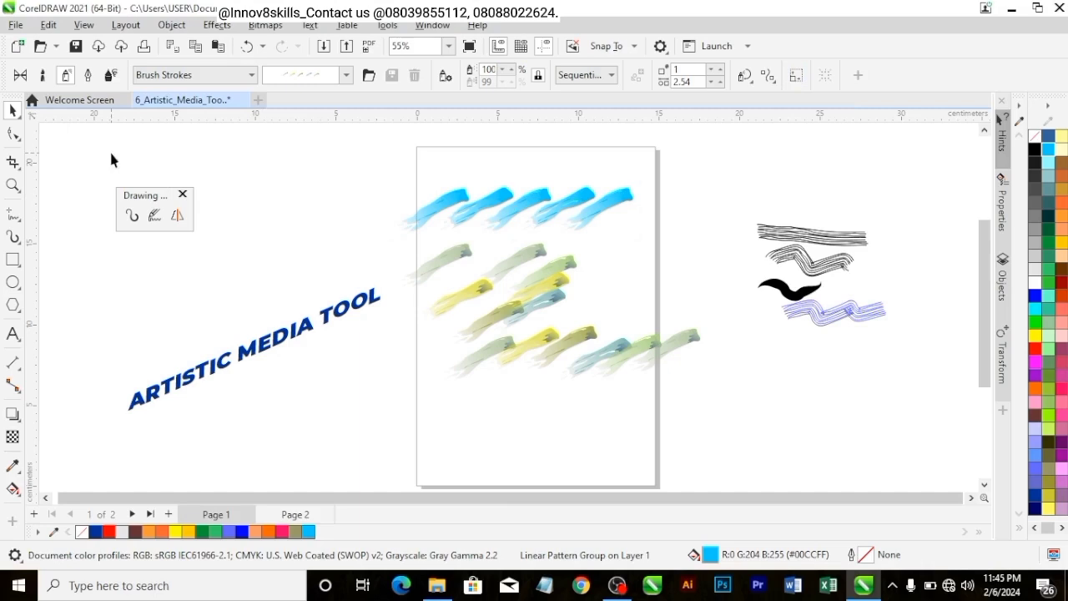
click(131, 216)
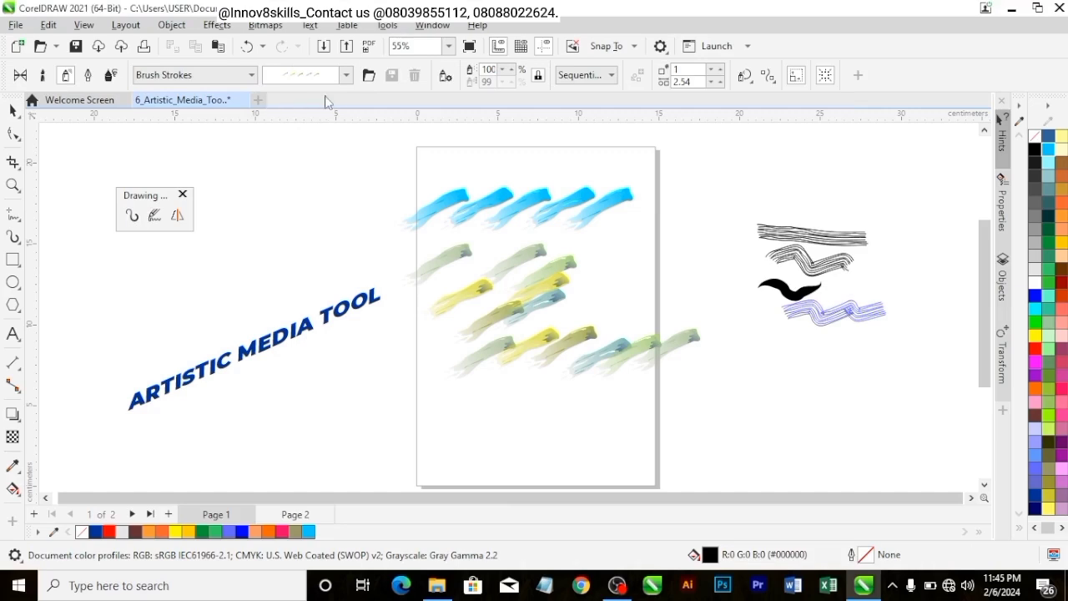
click(94, 75)
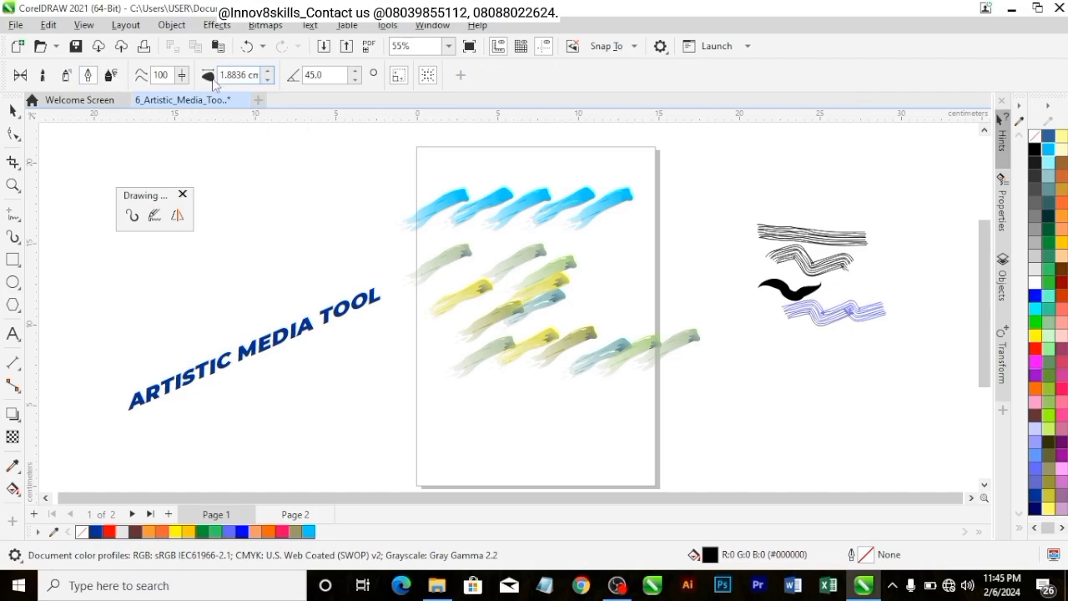
click(114, 76)
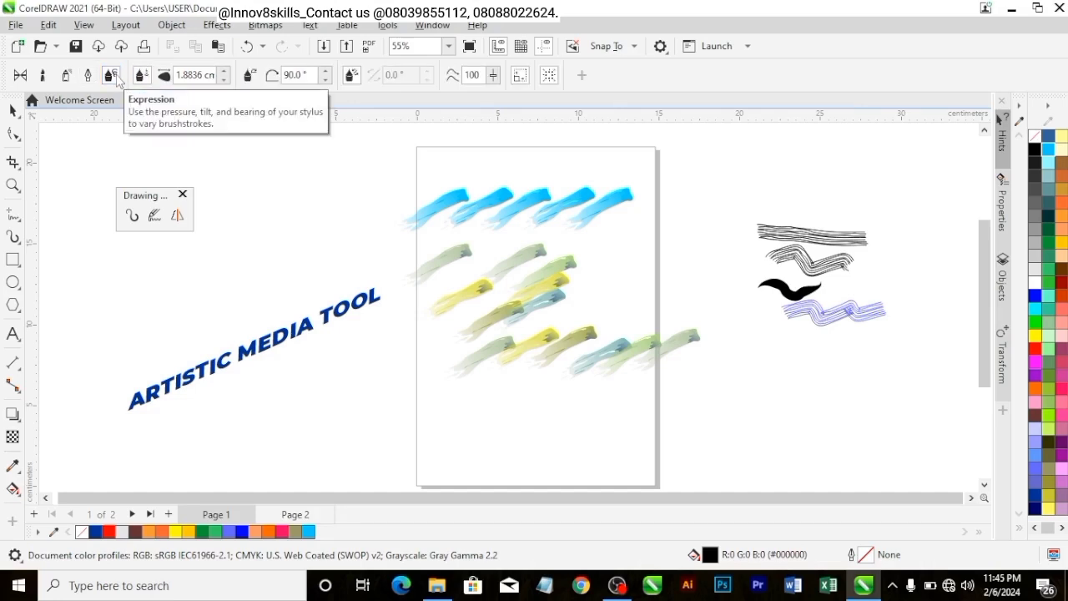
- Switch the Artistic Media tool back through the Calligraphic and Sprayer modes to Preset, and return to the Pick tool
click(87, 76)
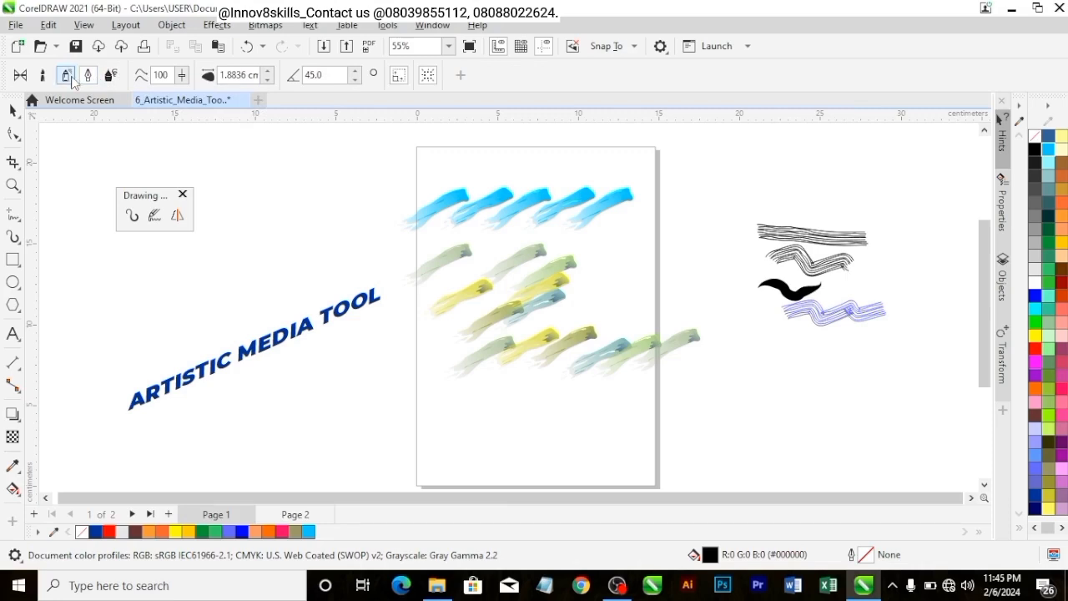
click(65, 77)
click(17, 79)
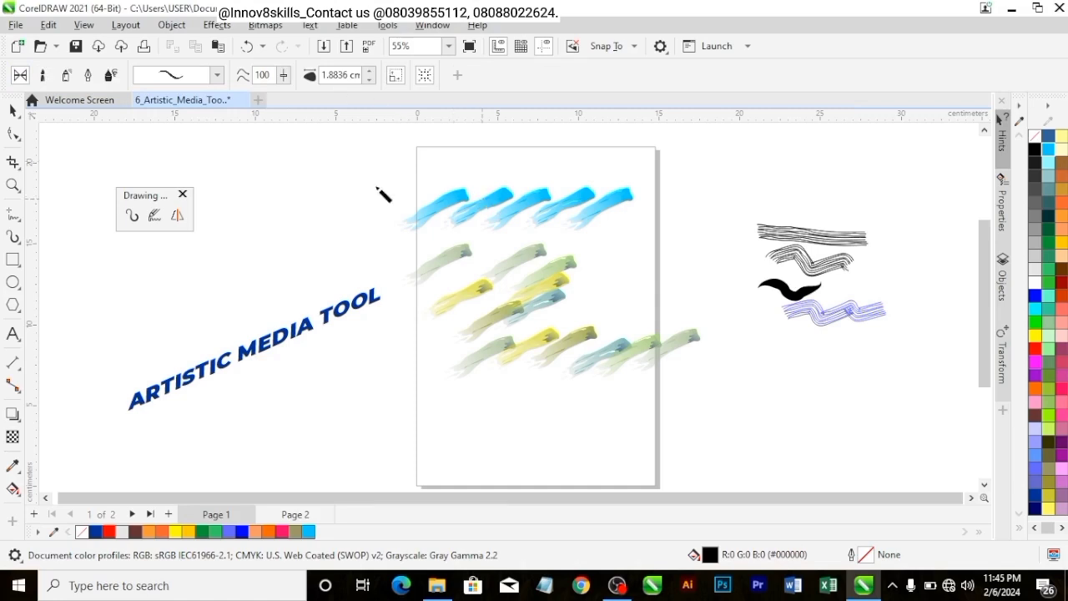
click(13, 111)
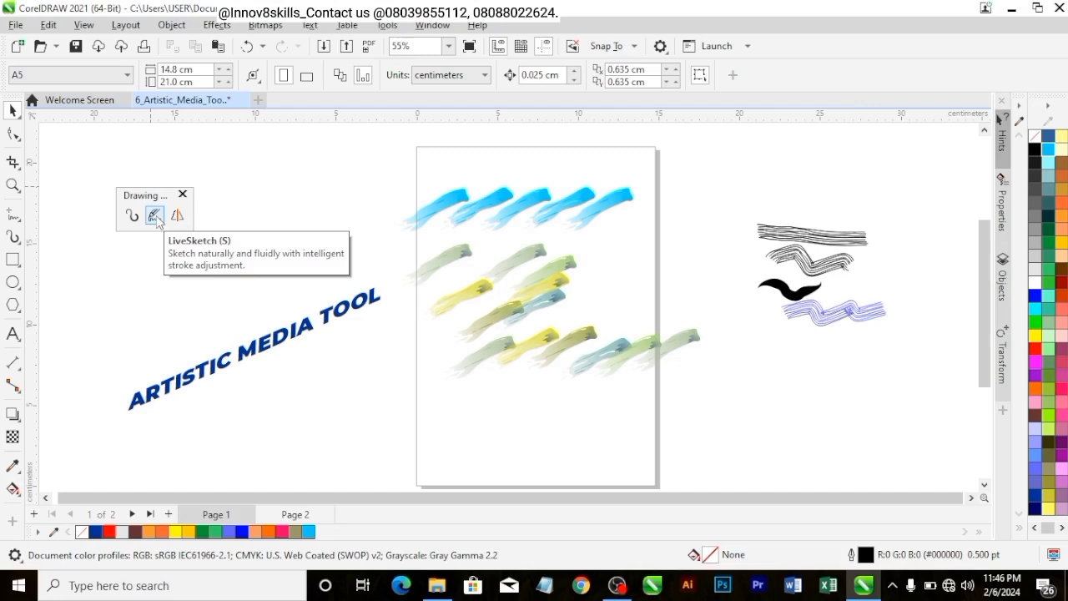
- Sketch three freehand curves with the LiveSketch tool in the empty area above the ARTISTIC MEDIA TOOL text
click(154, 219)
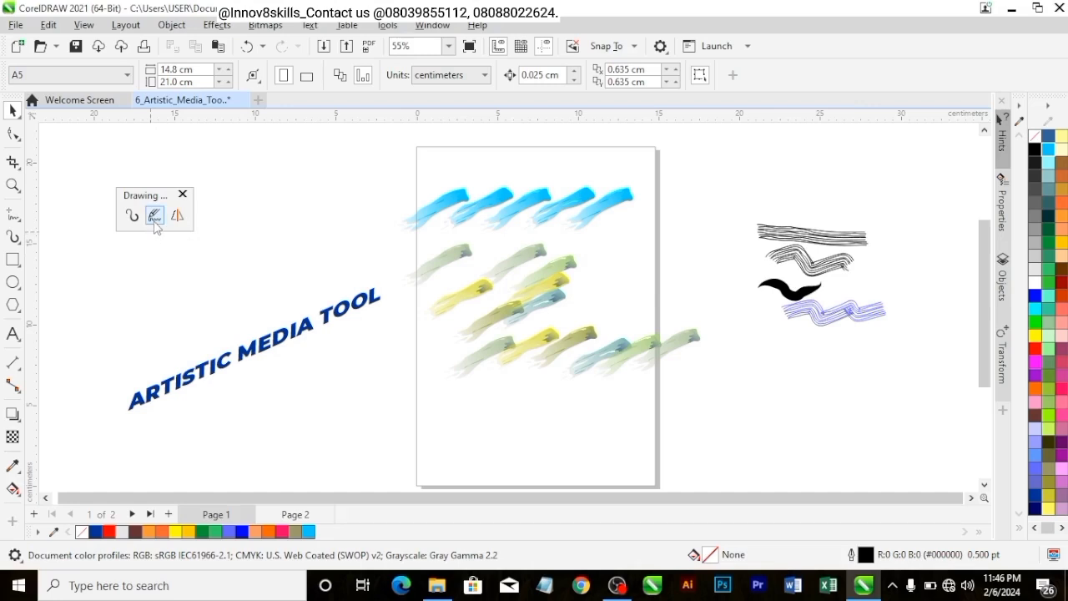
mouse_move(161, 260)
mouse_down()
mouse_move(202, 296)
mouse_move(187, 267)
mouse_up()
mouse_move(273, 237)
mouse_down()
mouse_move(258, 285)
mouse_move(300, 261)
mouse_move(280, 236)
mouse_move(355, 256)
mouse_move(356, 221)
mouse_move(333, 246)
mouse_move(365, 239)
mouse_up()
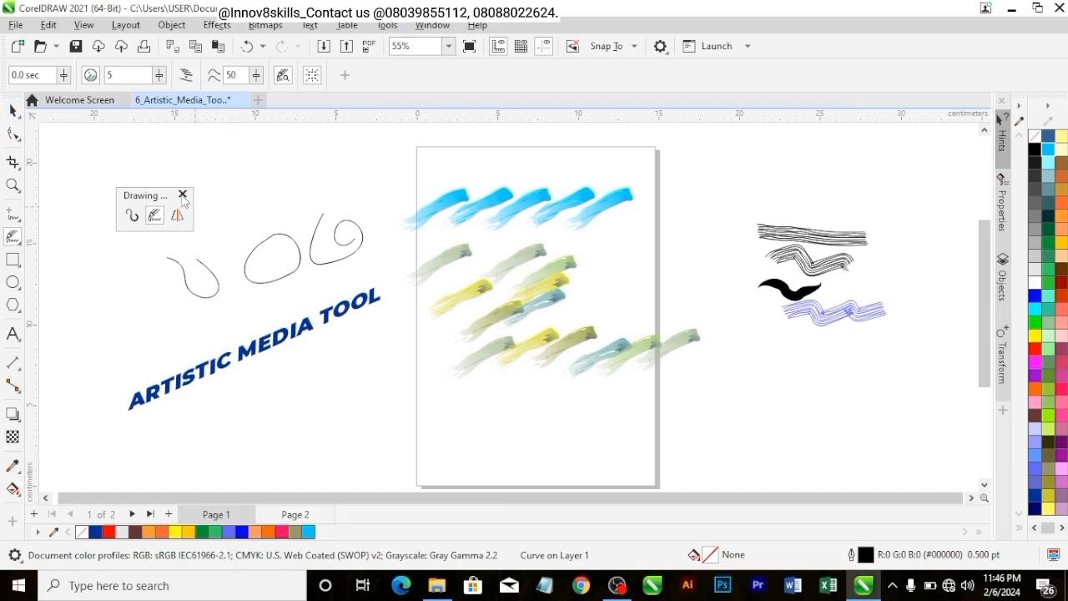
- Delete the three LiveSketch curves above the ARTISTIC MEDIA TOOL text
key(space)
key(Delete)
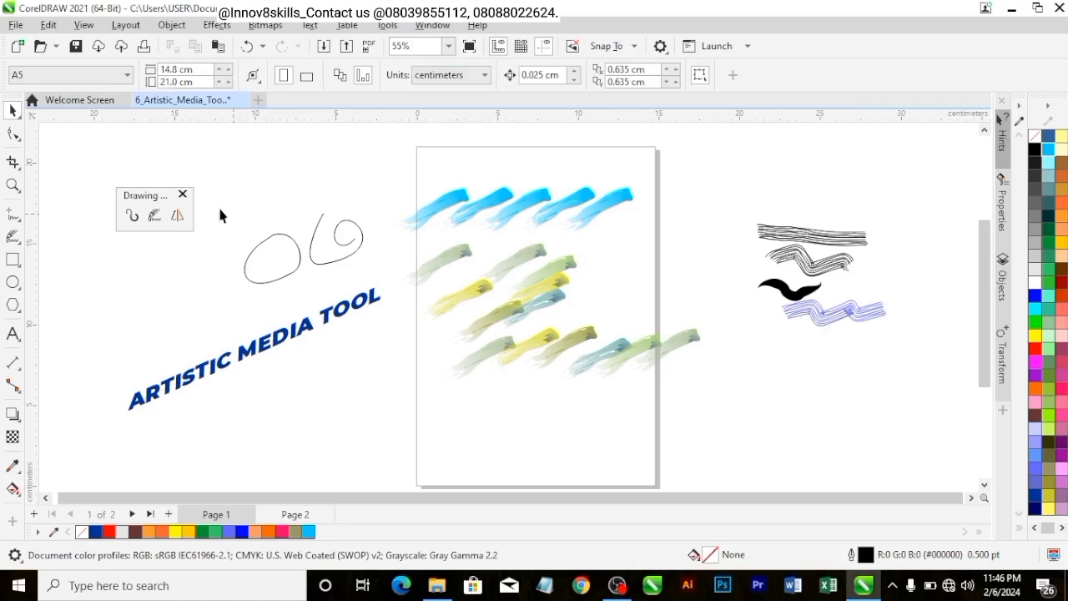
drag(206, 196, 409, 295)
key(Delete)
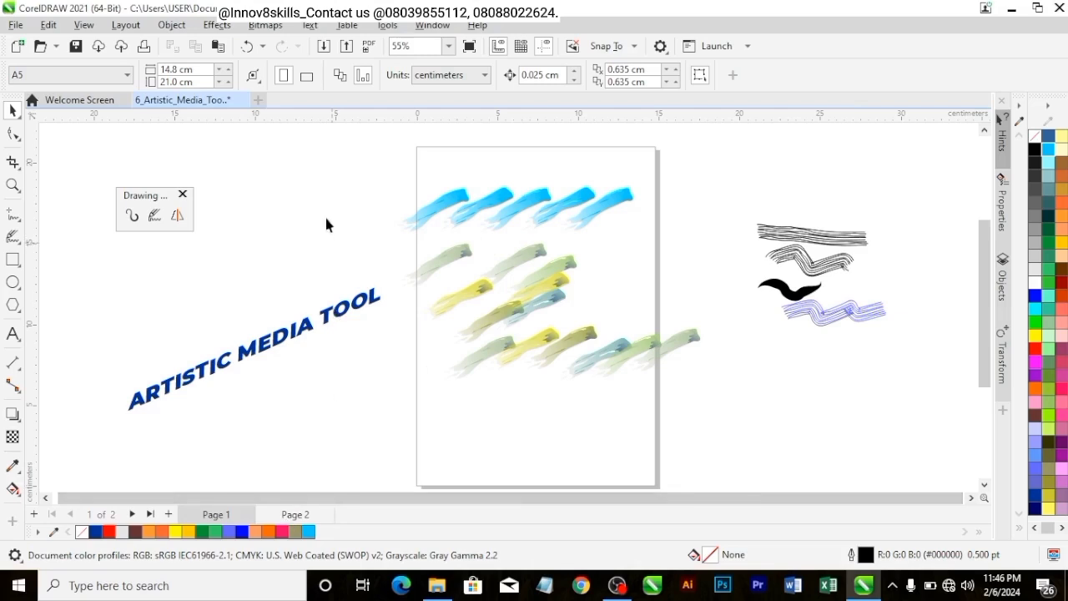
- Scale all the sprayed brush rows together to about 13.2 × 7.9 cm, shift them slightly down on the page, and deselect them
mouse_move(724, 411)
mouse_down()
mouse_move(696, 363)
mouse_move(609, 306)
mouse_up()
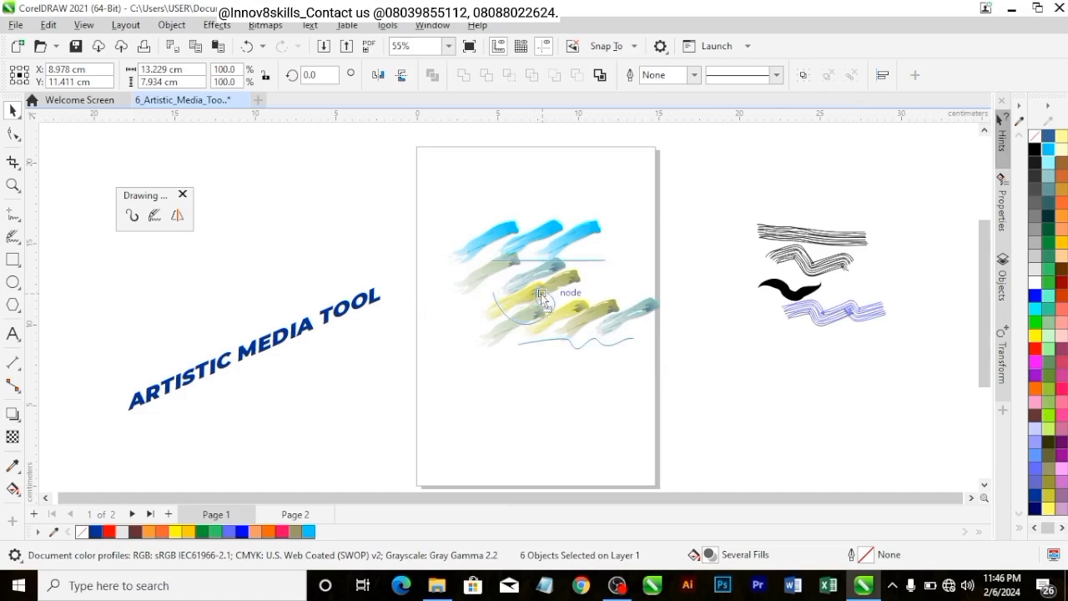
drag(532, 275, 540, 293)
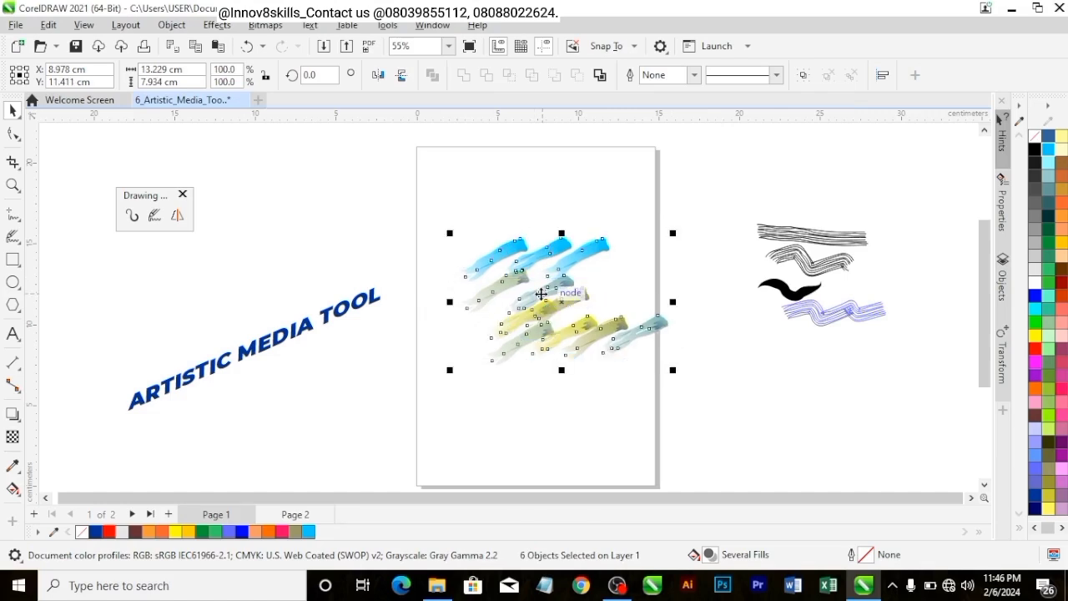
click(740, 159)
- Go to Page 2 and delete the four outlined sample shapes beside the page
click(299, 515)
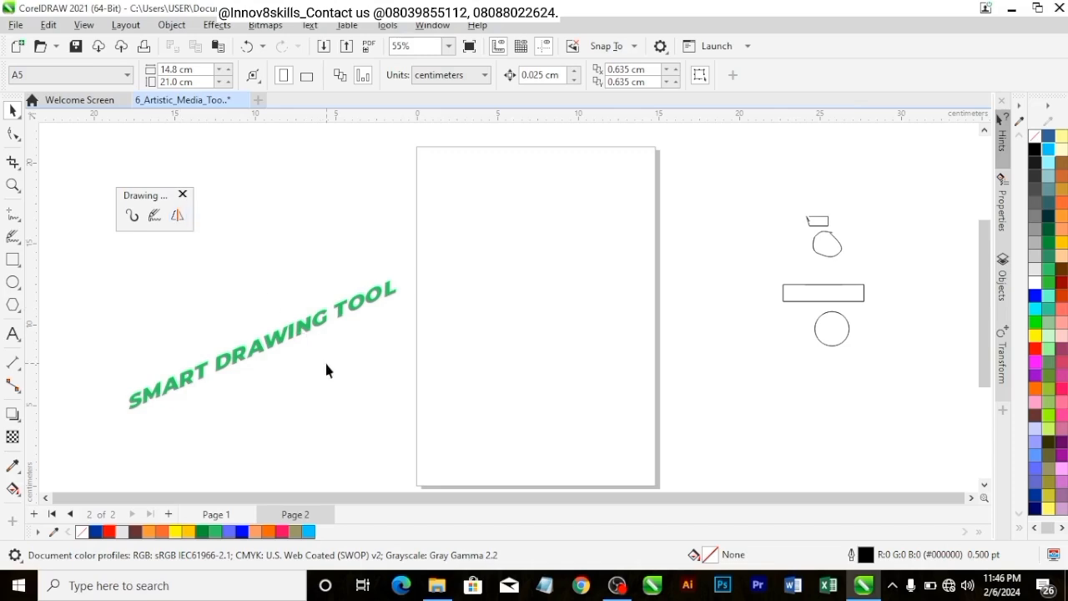
click(178, 217)
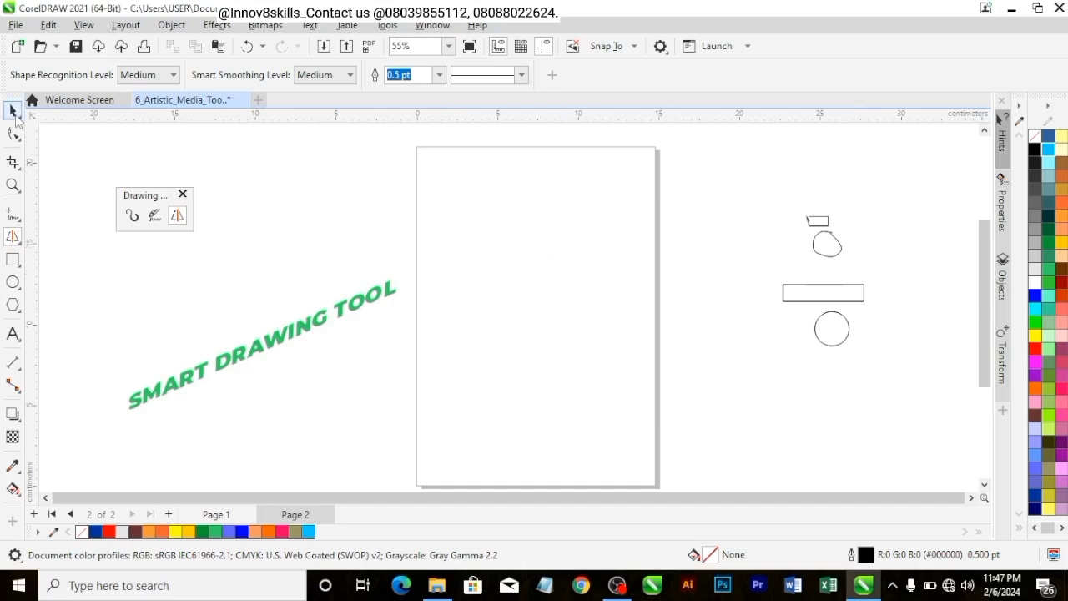
click(13, 110)
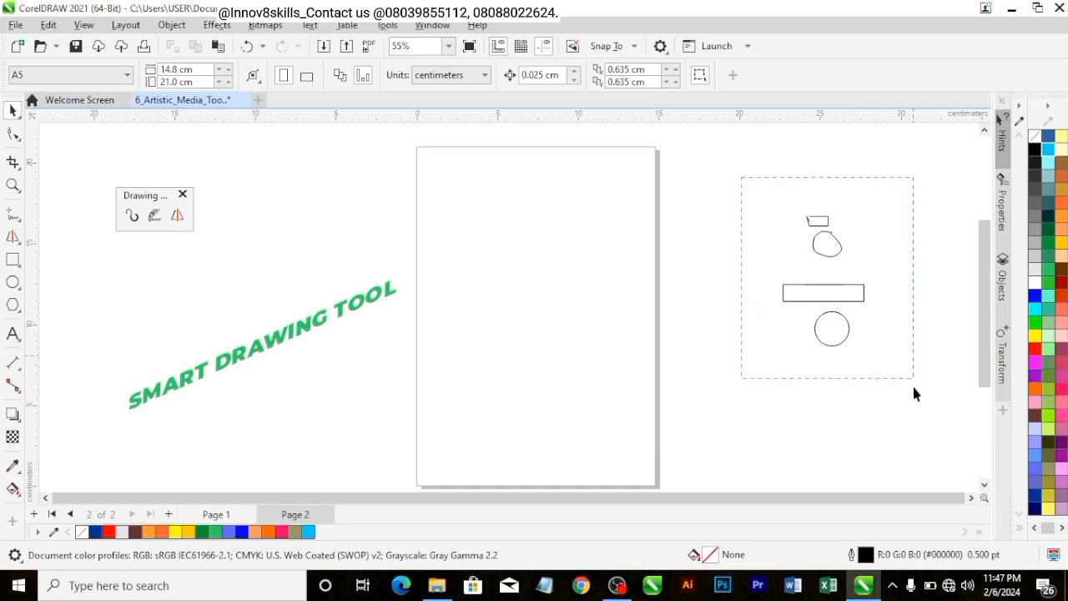
drag(914, 388, 911, 385)
key(Delete)
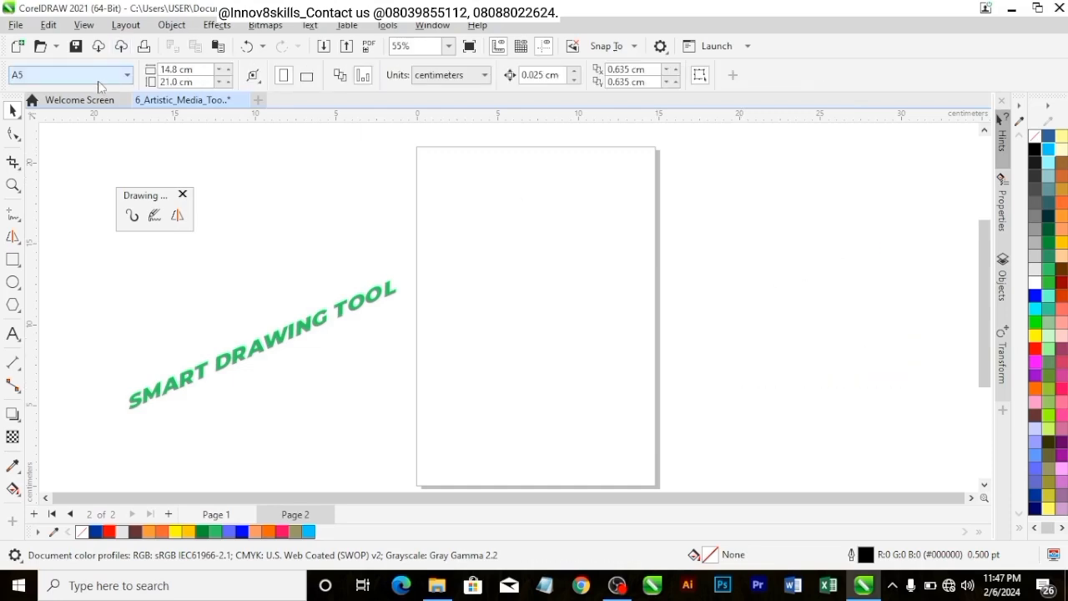
- Draw a wide rectangle on the page with the Smart Drawing tool at Medium shape recognition, and a smaller rectangle below it
click(177, 215)
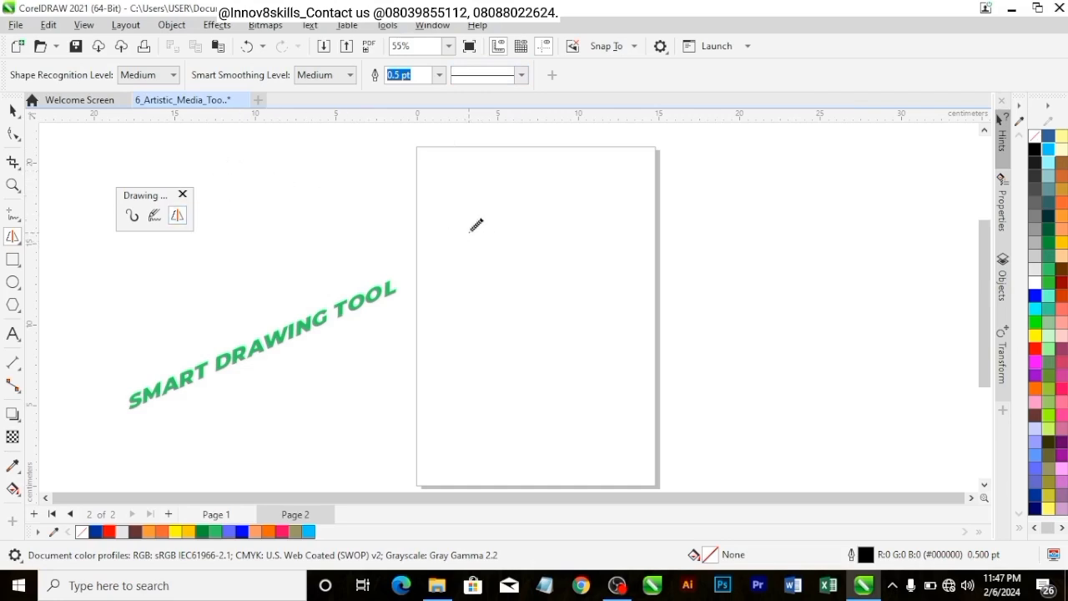
scroll(478, 232, up, 3)
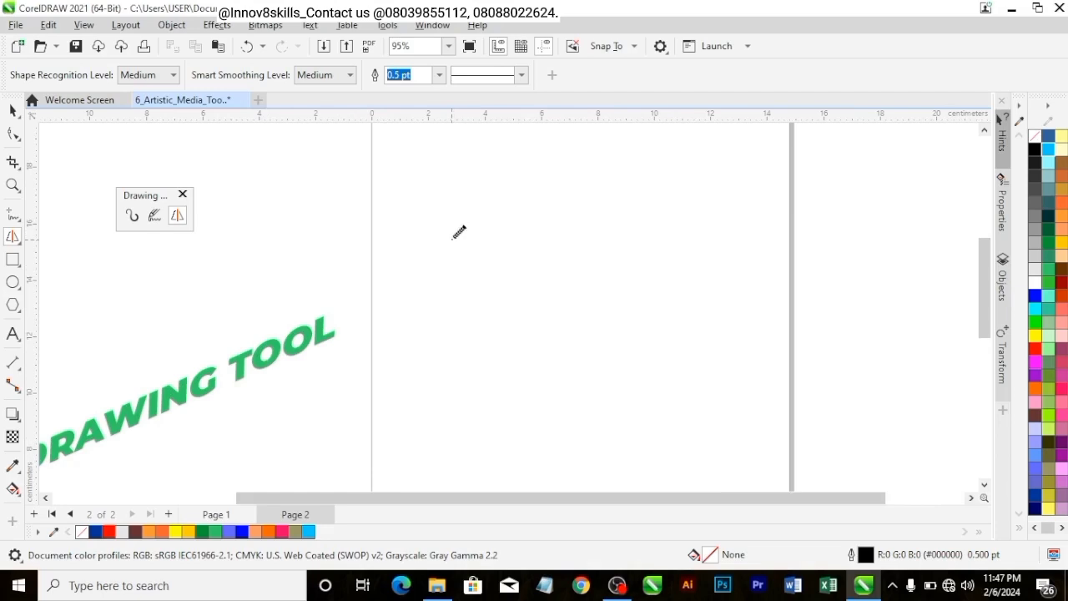
mouse_move(453, 239)
mouse_down()
mouse_move(551, 239)
mouse_move(552, 282)
mouse_move(432, 284)
mouse_move(430, 238)
mouse_move(487, 240)
mouse_up()
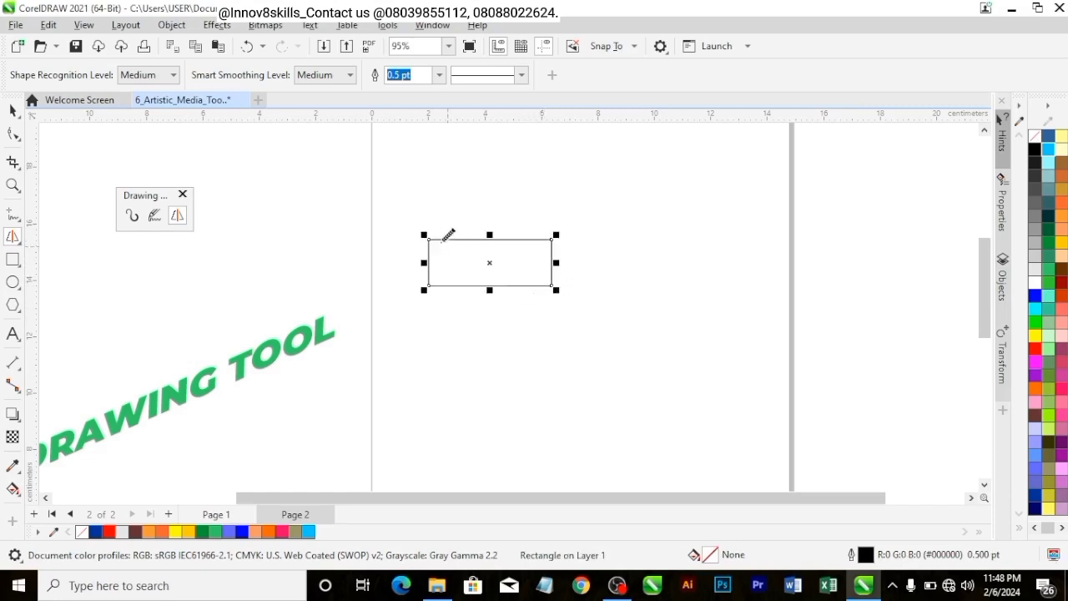
scroll(435, 250, down, 2)
scroll(370, 222, up, 3)
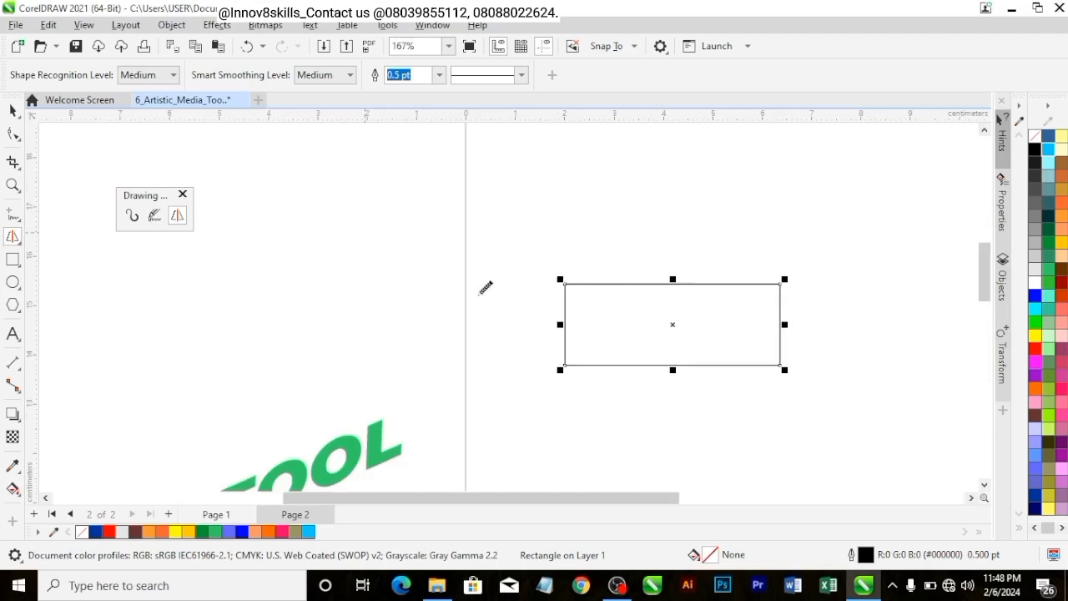
scroll(983, 288, down, 3)
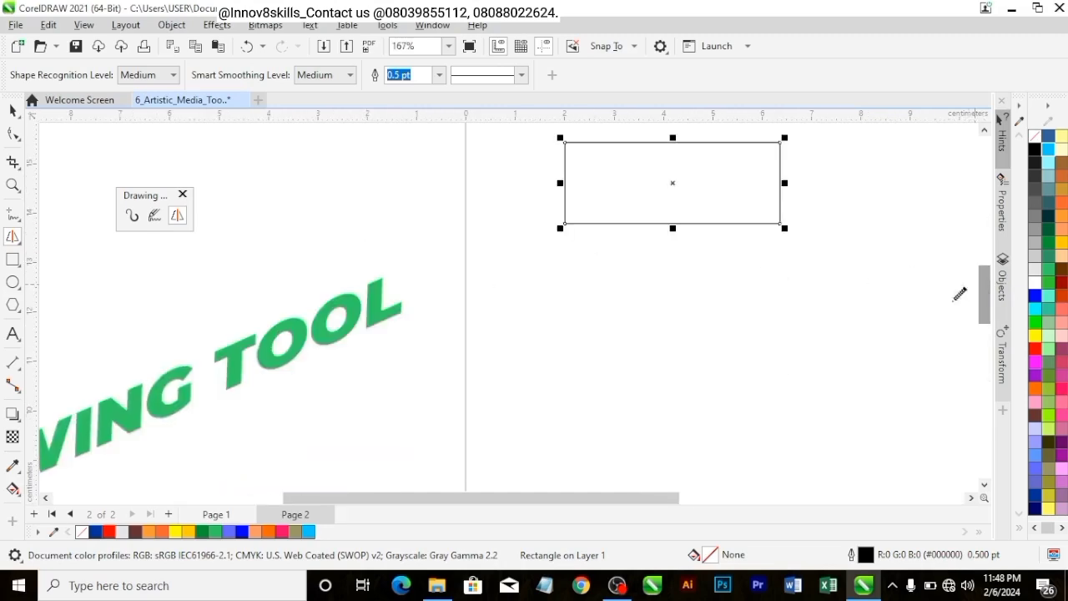
mouse_move(668, 278)
mouse_down()
mouse_move(755, 271)
mouse_move(765, 306)
mouse_move(678, 308)
mouse_move(677, 280)
mouse_up()
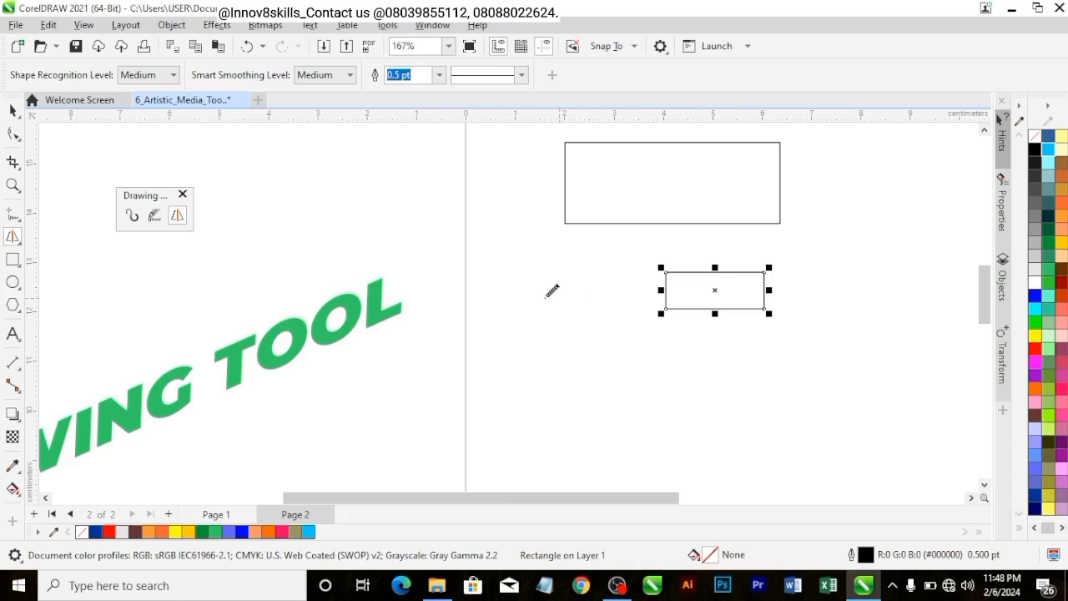
- Draw a small trapezoid and two rough rounded shapes near the rectangles with the Smart Drawing tool
mouse_move(519, 291)
mouse_down()
mouse_move(568, 287)
mouse_move(585, 319)
mouse_move(510, 320)
mouse_move(521, 291)
mouse_up()
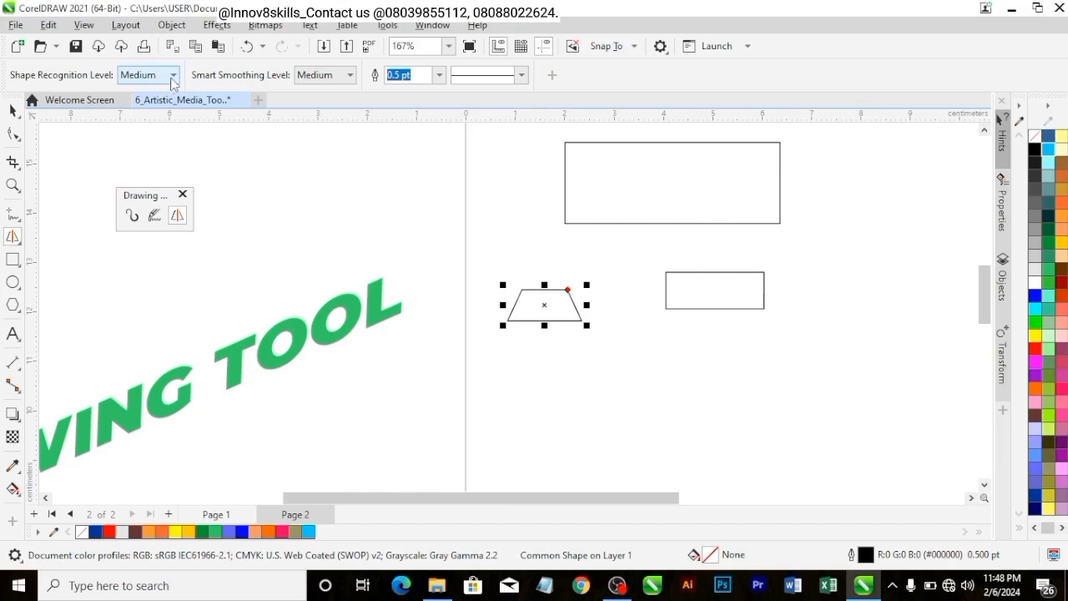
mouse_move(474, 214)
mouse_down()
mouse_move(527, 227)
mouse_move(502, 248)
mouse_move(475, 237)
mouse_move(496, 215)
mouse_up()
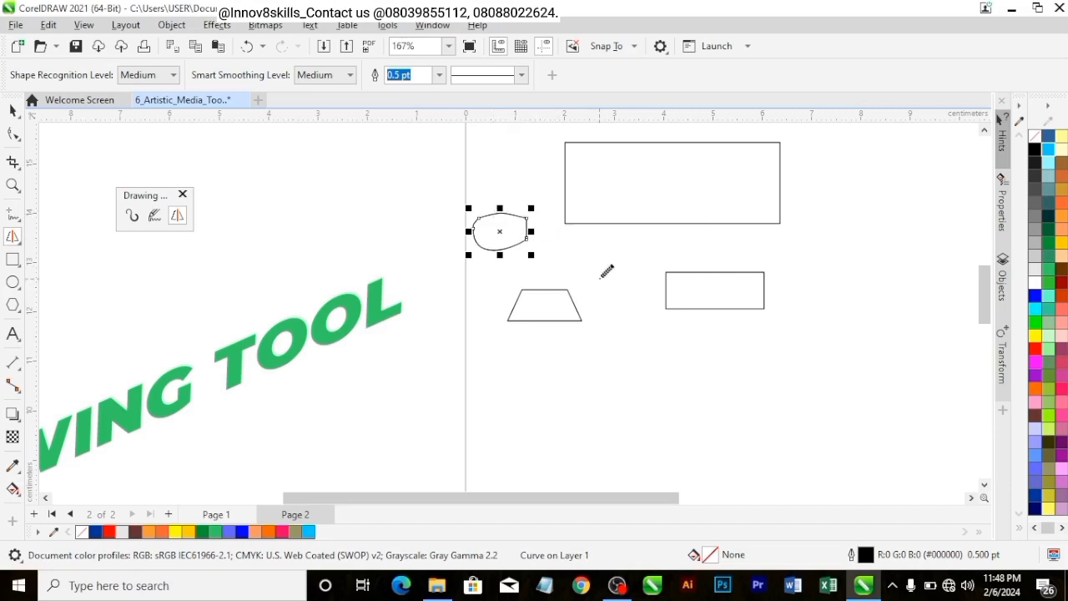
mouse_move(601, 274)
mouse_down()
mouse_move(627, 304)
mouse_move(607, 282)
mouse_move(627, 276)
mouse_up()
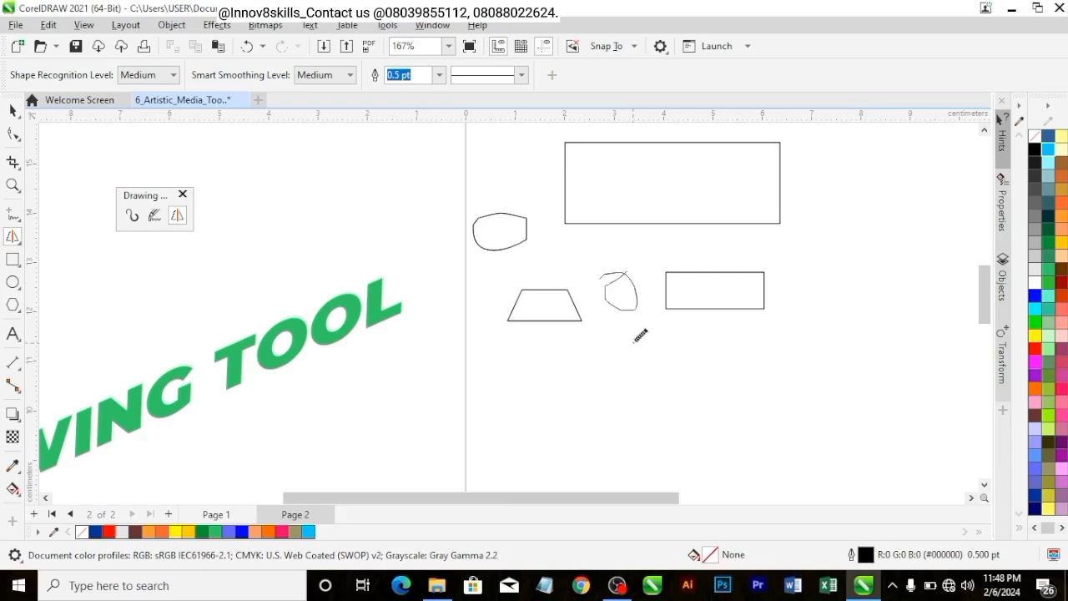
- Set the Shape Recognition Level to Lowest and draw a rectangle, an irregular shape with a curved side, and a nearly square rectangle
click(170, 75)
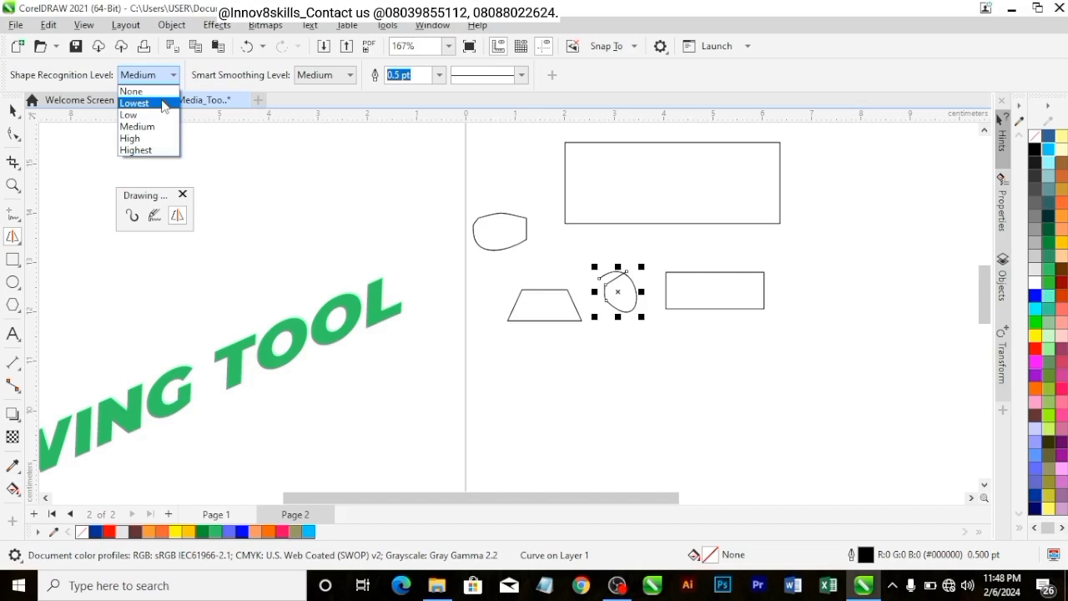
click(164, 103)
mouse_move(604, 359)
mouse_down()
mouse_move(702, 357)
mouse_move(707, 396)
mouse_move(612, 396)
mouse_move(605, 359)
mouse_up()
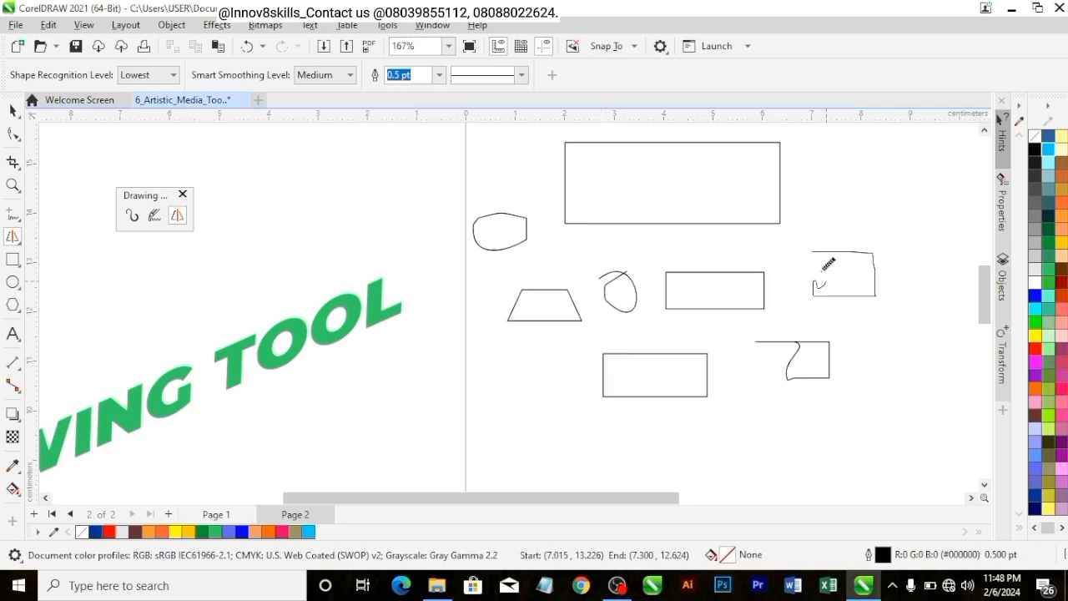
mouse_move(822, 272)
mouse_down()
mouse_move(809, 246)
mouse_move(831, 251)
mouse_up()
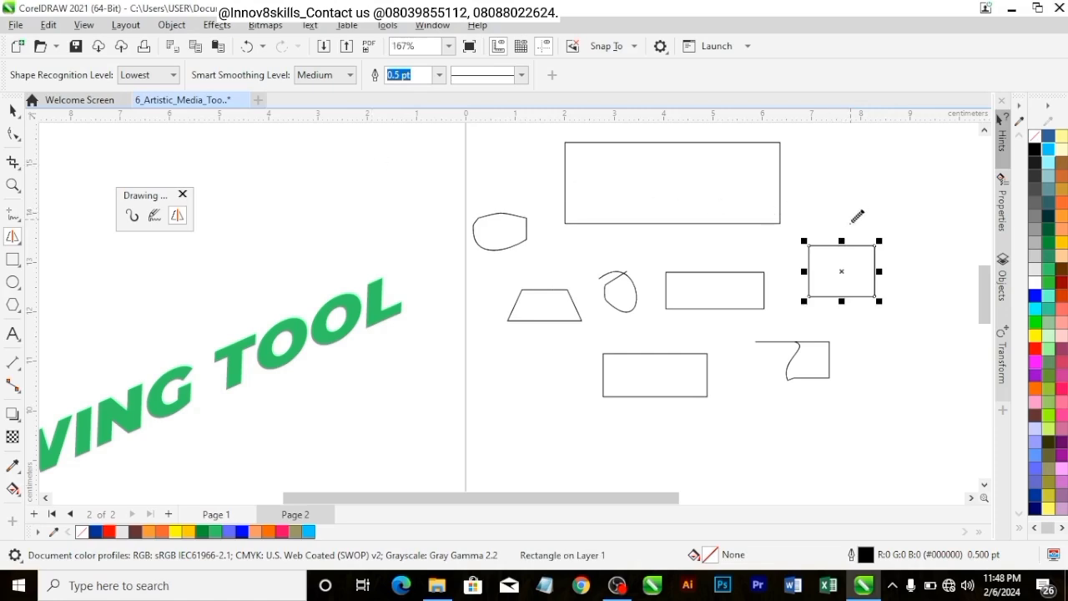
- Choose the Lowest Shape Recognition Level again and draw two more rectangles in the empty space above and beside the existing shapes
scroll(809, 267, down, 4)
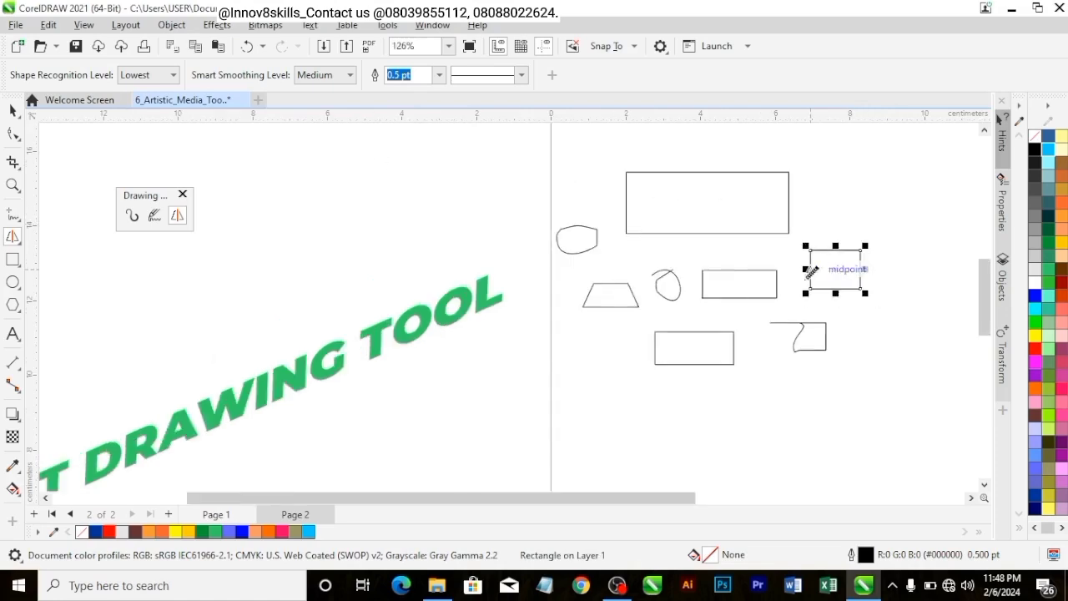
click(448, 46)
click(423, 87)
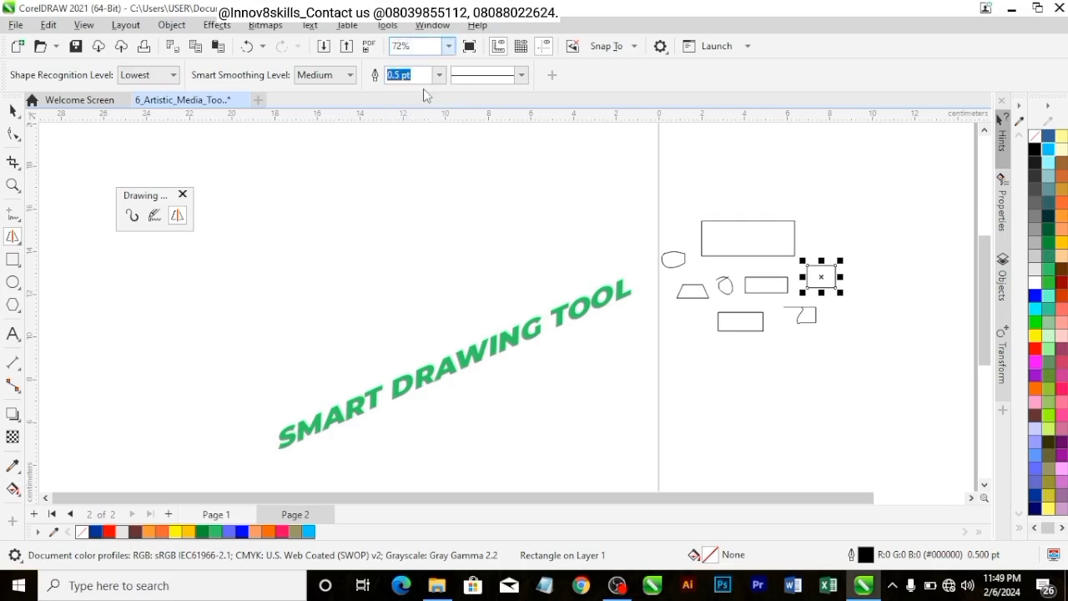
scroll(526, 321, up, 6)
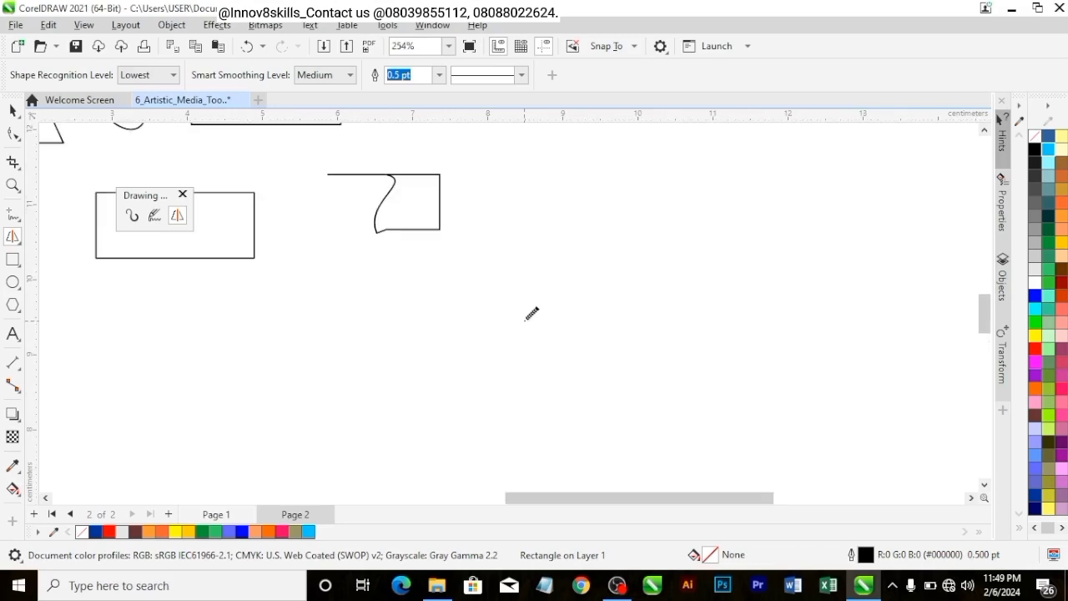
scroll(527, 317, down, 6)
scroll(446, 222, up, 2)
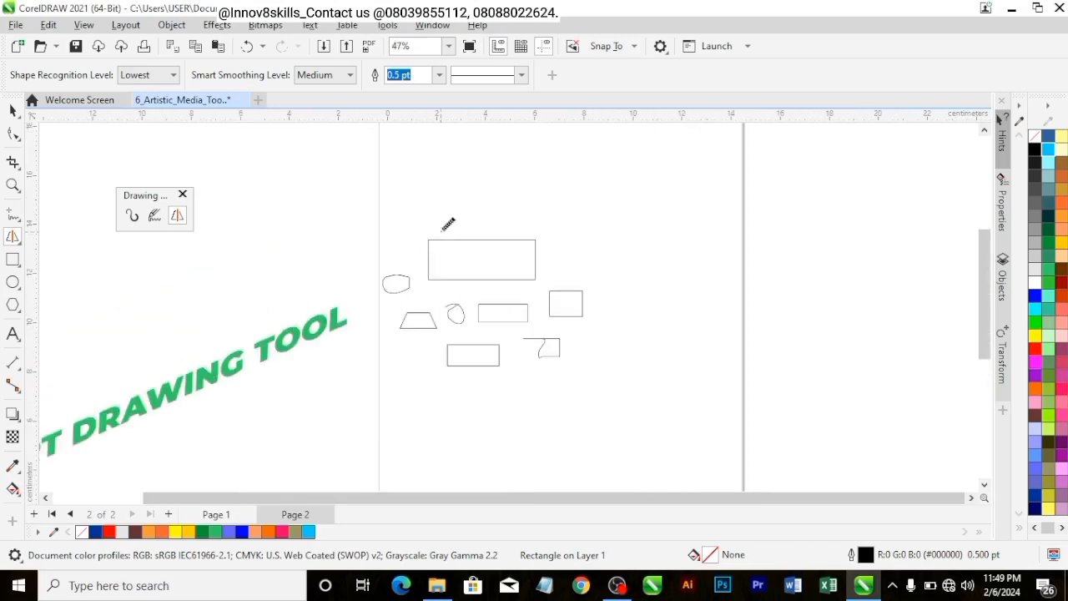
click(174, 75)
click(143, 100)
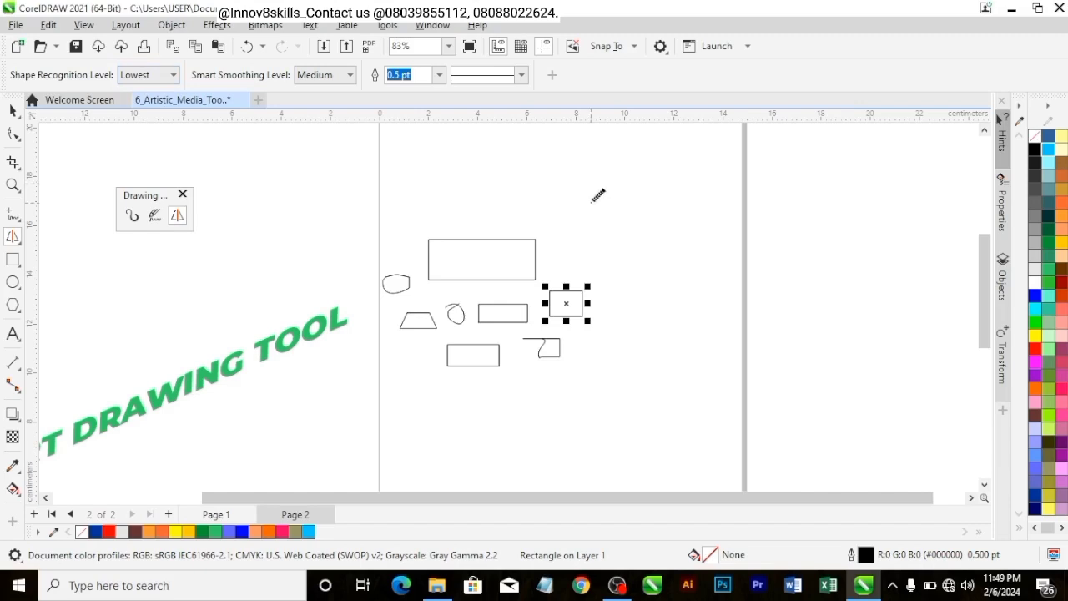
mouse_move(601, 217)
mouse_down()
mouse_move(656, 221)
mouse_move(657, 260)
mouse_move(596, 252)
mouse_move(606, 216)
mouse_up()
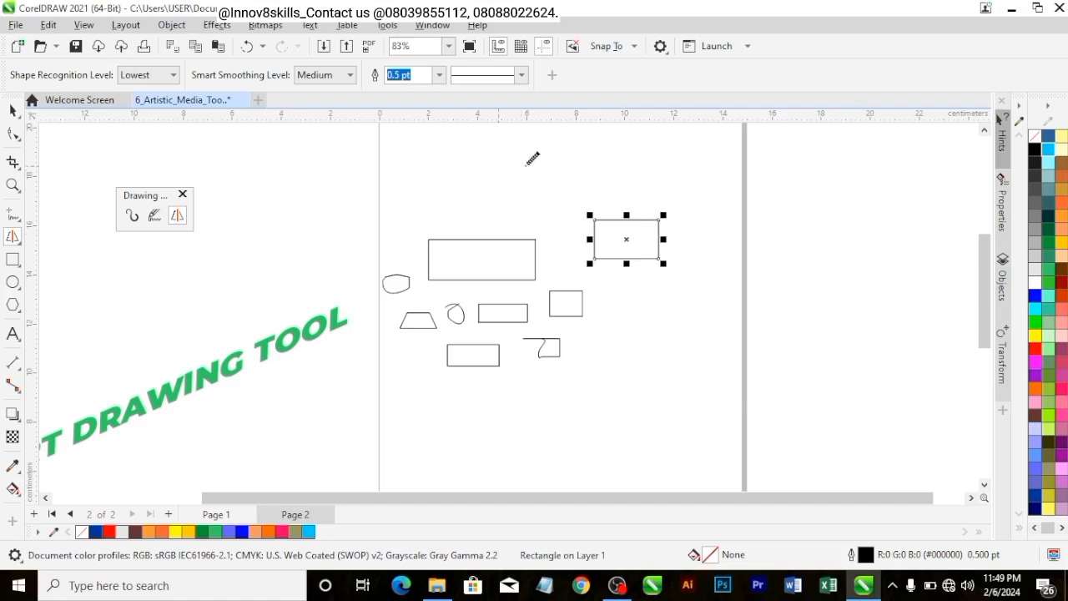
mouse_move(501, 166)
mouse_down()
mouse_move(590, 189)
mouse_move(590, 200)
mouse_move(489, 196)
mouse_move(487, 165)
mouse_move(527, 168)
mouse_up()
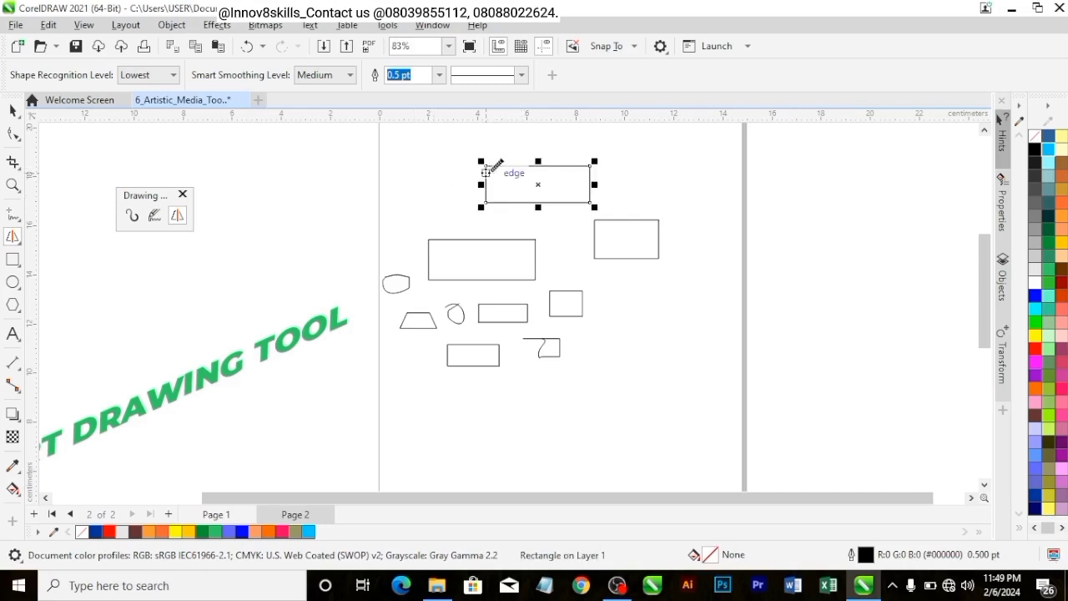
- Set the Shape Recognition Level to Highest and draw a small rectangle beside the nearly square one
click(160, 76)
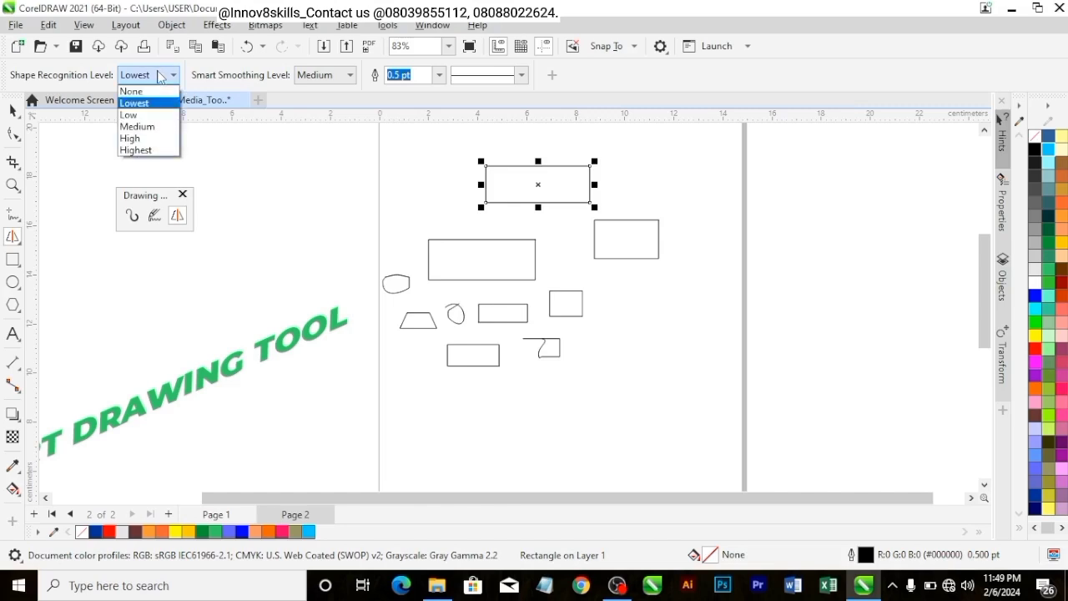
click(145, 150)
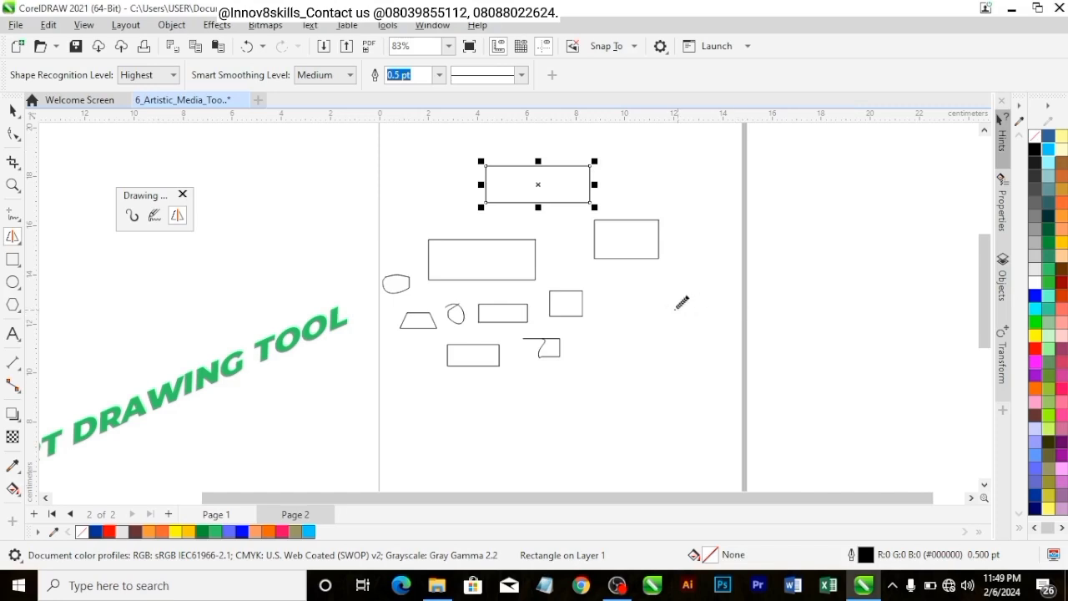
mouse_move(627, 310)
mouse_down()
mouse_move(689, 309)
mouse_move(690, 333)
mouse_move(630, 335)
mouse_move(629, 310)
mouse_up()
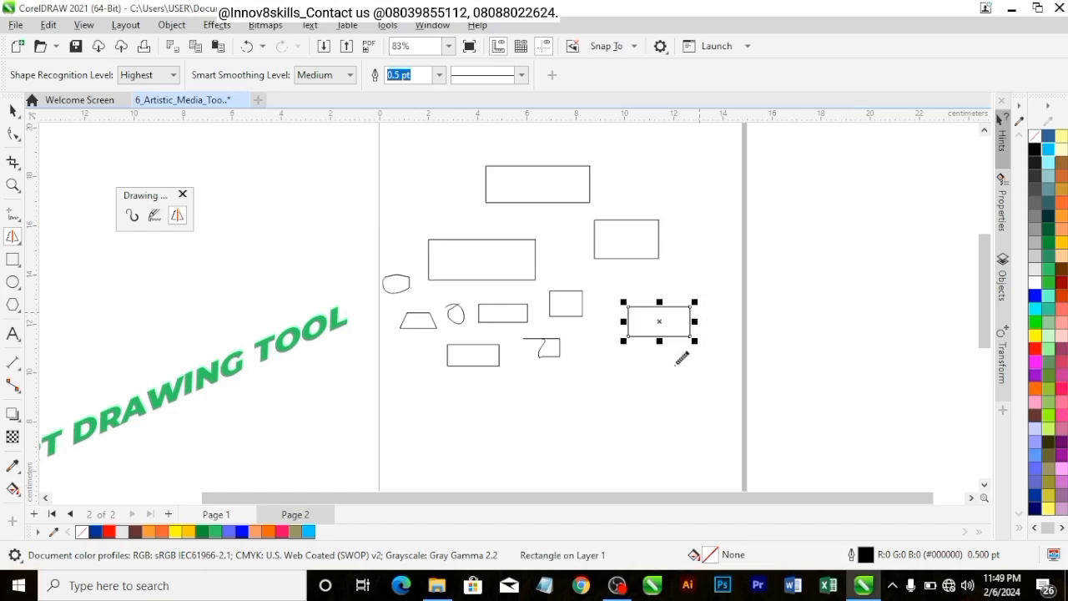
mouse_move(606, 390)
mouse_down()
mouse_move(583, 409)
mouse_move(622, 447)
mouse_move(663, 435)
mouse_up()
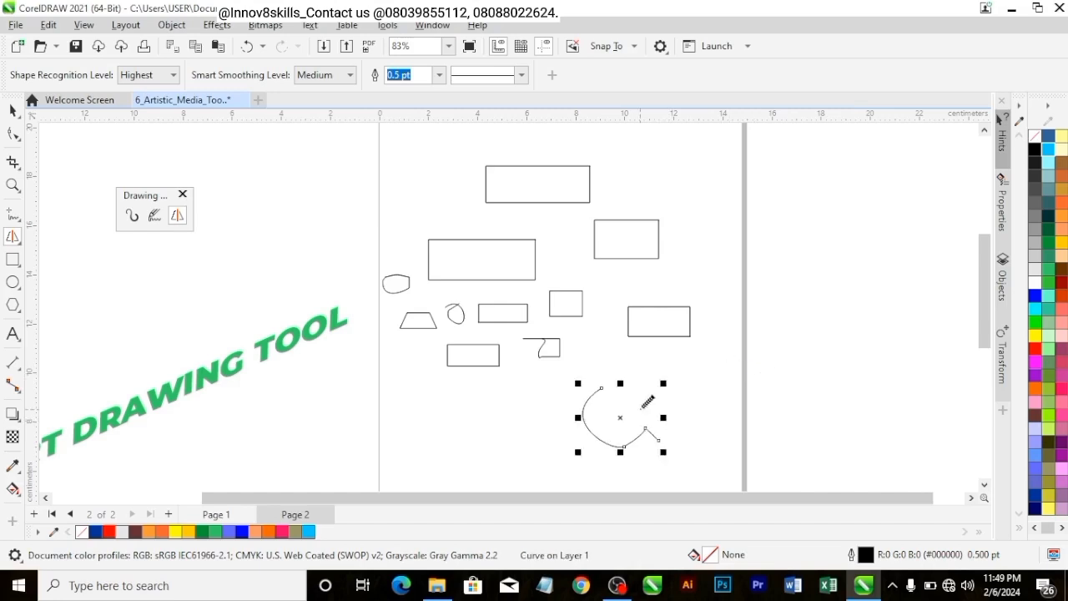
key(space)
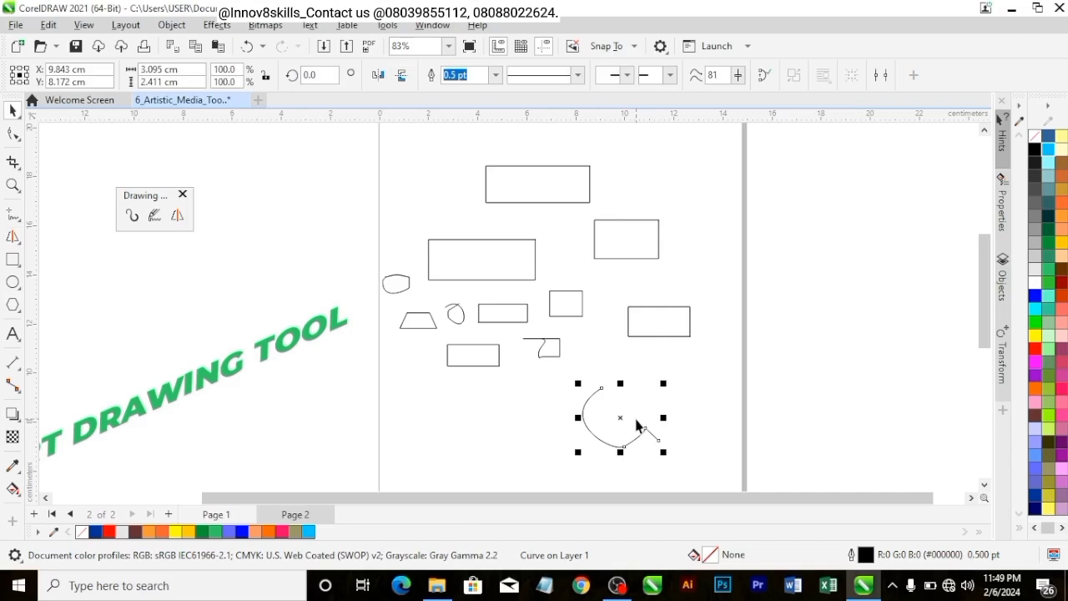
key(ctrl+z)
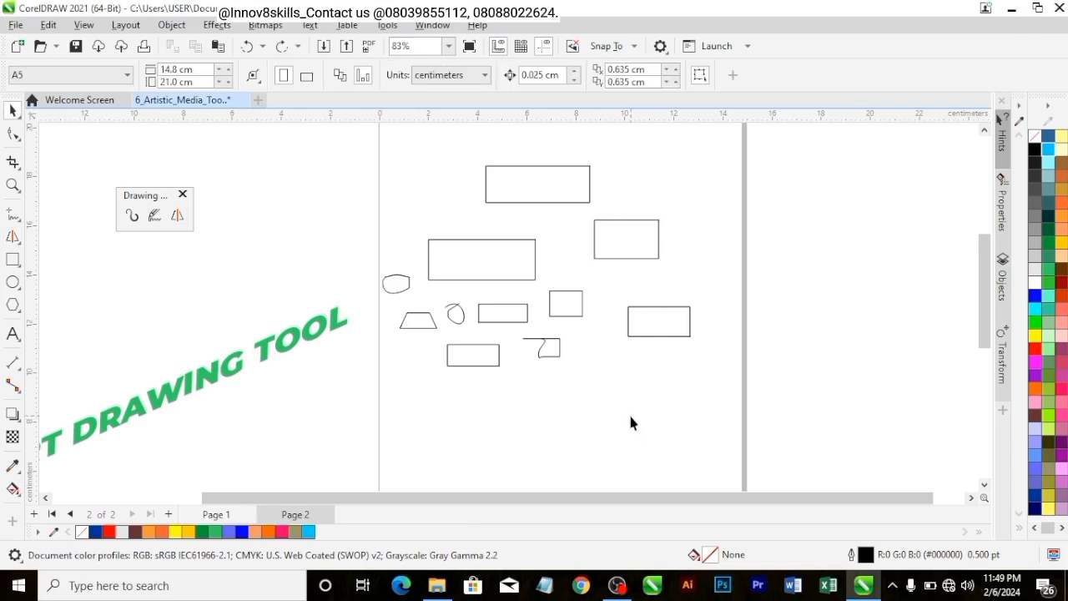
- Draw a tall ellipse and a circle in the empty space below the rectangles with the Smart Drawing tool
key(space)
mouse_move(627, 387)
mouse_down()
mouse_move(611, 444)
mouse_move(649, 442)
mouse_move(628, 386)
mouse_up()
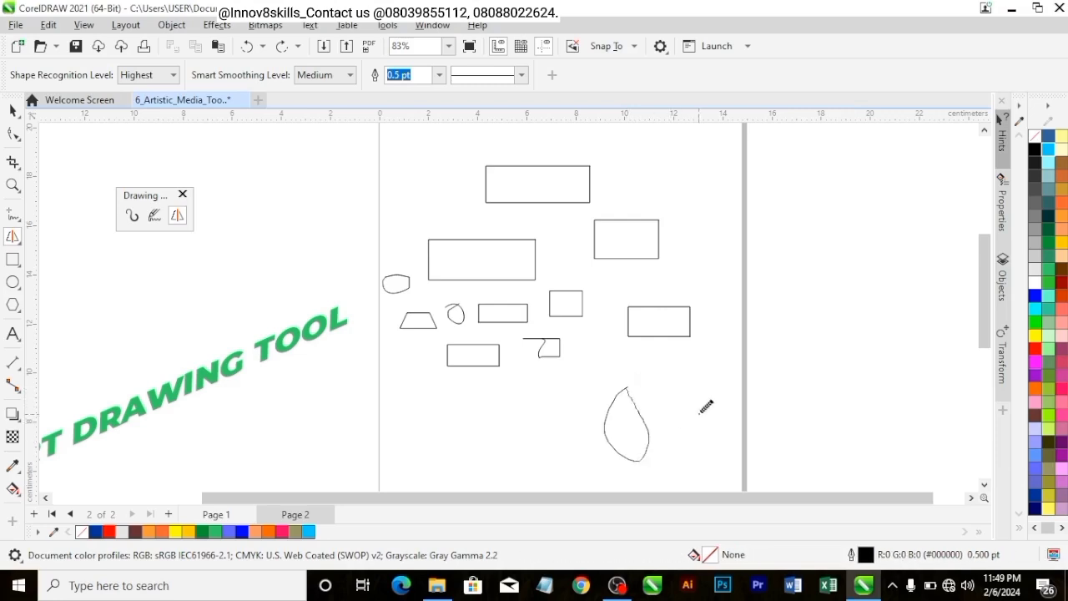
mouse_move(706, 361)
mouse_down()
mouse_move(687, 392)
mouse_move(727, 406)
mouse_move(738, 379)
mouse_move(703, 359)
mouse_up()
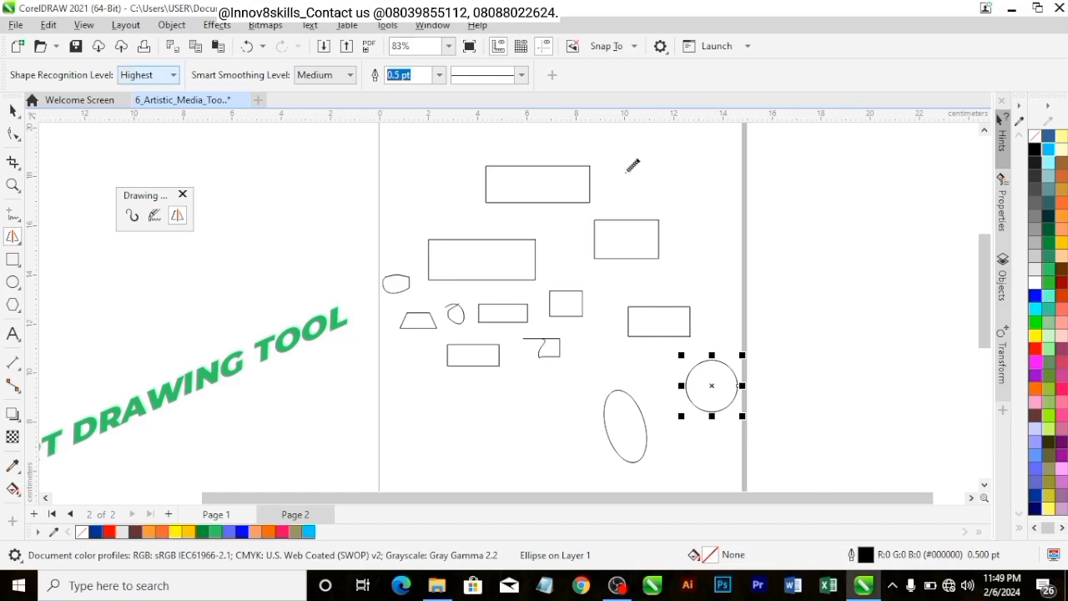
- Draw a rectangle at the page's upper right, a parallelogram below it, and another rectangle beside the tall ellipse
mouse_move(669, 193)
mouse_down()
mouse_move(715, 195)
mouse_move(715, 210)
mouse_move(651, 213)
mouse_move(649, 197)
mouse_up()
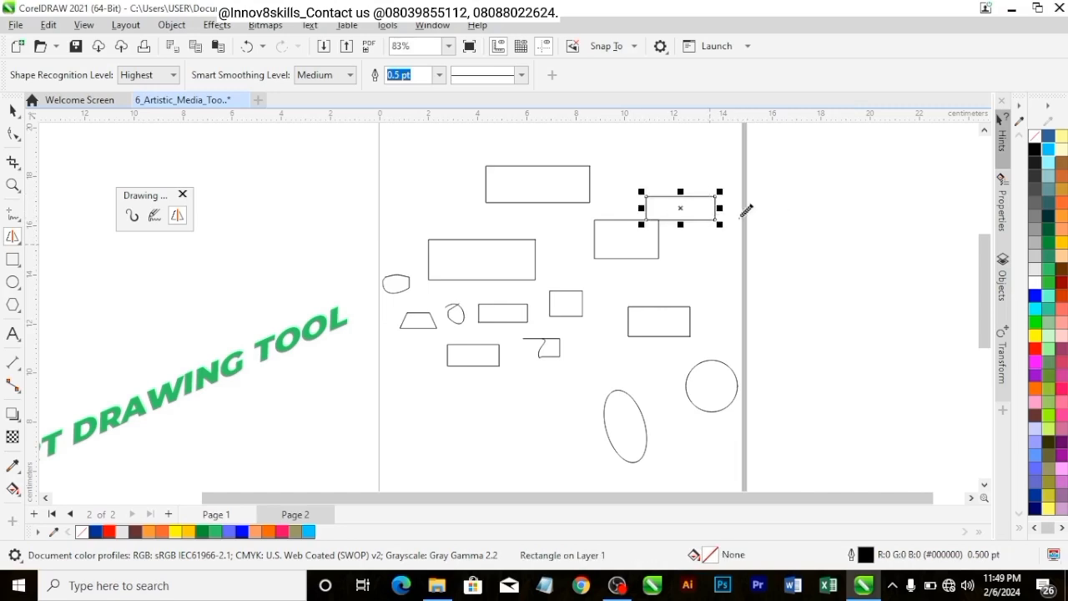
mouse_move(689, 270)
mouse_down()
mouse_move(732, 272)
mouse_move(700, 292)
mouse_move(692, 258)
mouse_up()
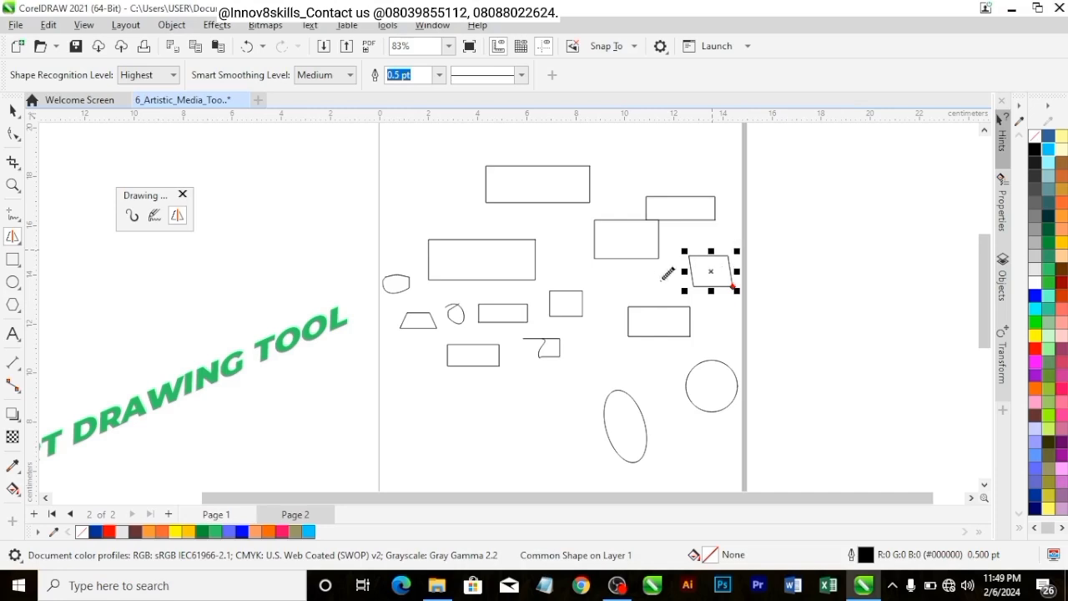
mouse_move(501, 384)
mouse_down()
mouse_move(563, 377)
mouse_move(565, 408)
mouse_move(500, 408)
mouse_move(504, 380)
mouse_up()
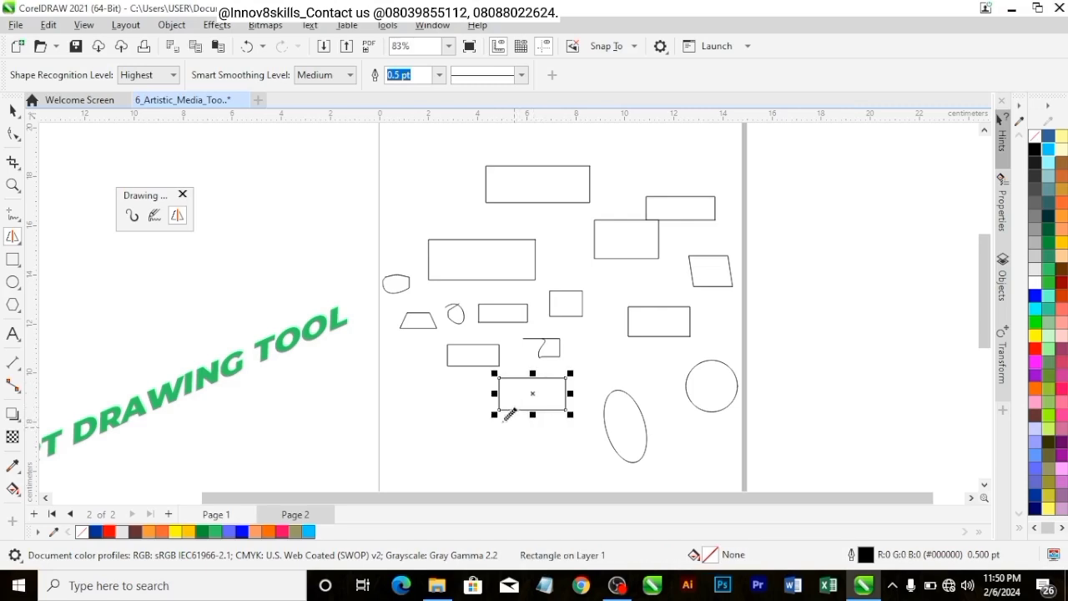
- Undo a misshapen stroke, draw a right triangle in the page's lower-left area, and choose the Highest Shape Recognition Level again
mouse_move(412, 390)
mouse_down()
mouse_move(470, 389)
mouse_move(468, 402)
mouse_move(422, 397)
mouse_move(434, 359)
mouse_move(428, 365)
mouse_up()
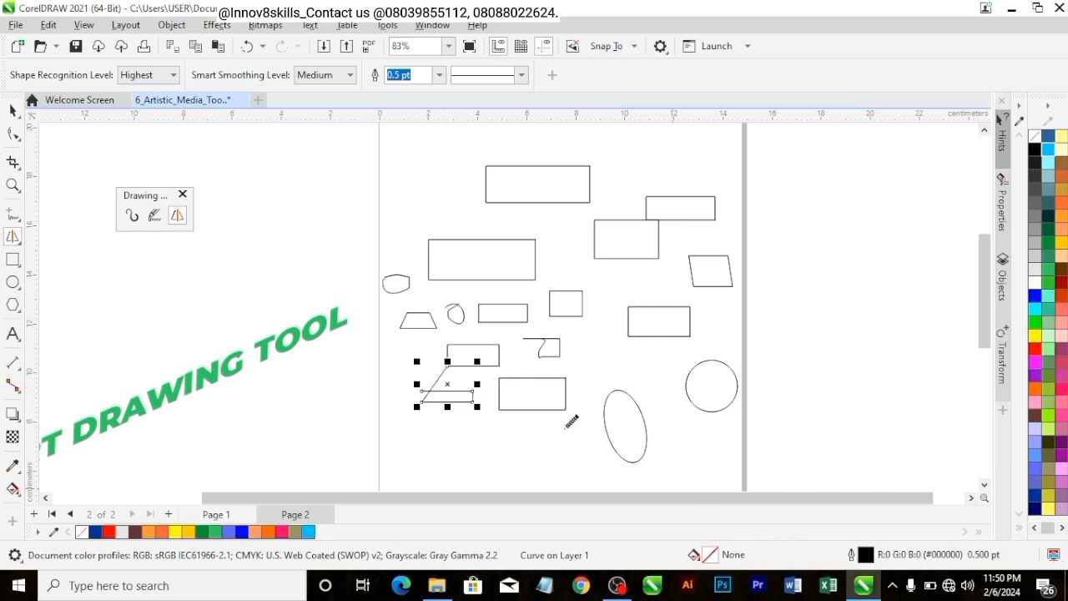
key(ctrl+z)
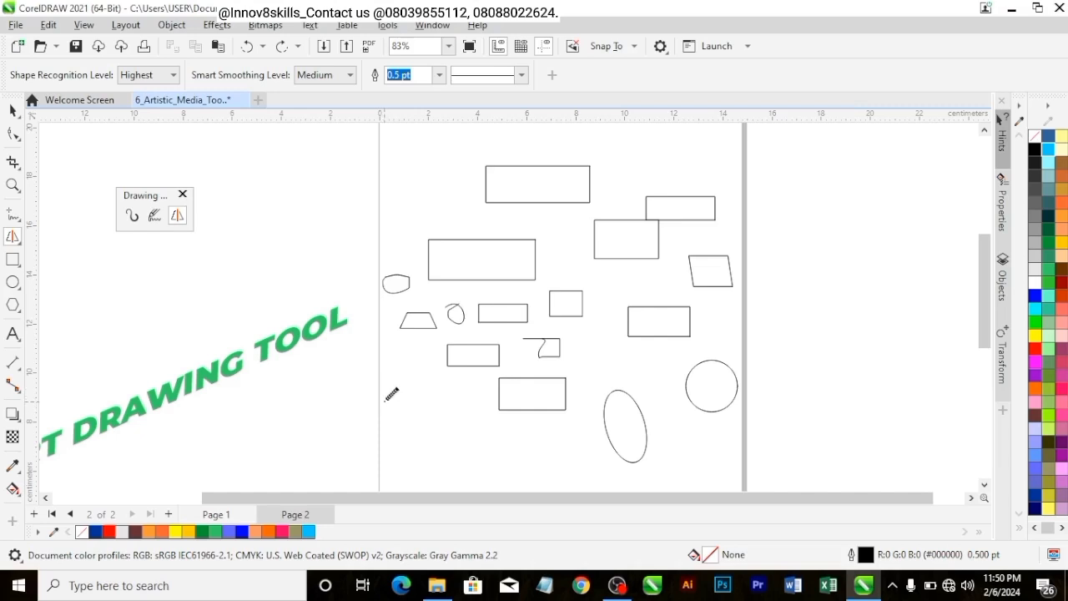
mouse_move(385, 400)
mouse_down()
mouse_move(461, 400)
mouse_move(464, 463)
mouse_move(434, 426)
mouse_move(389, 401)
mouse_up()
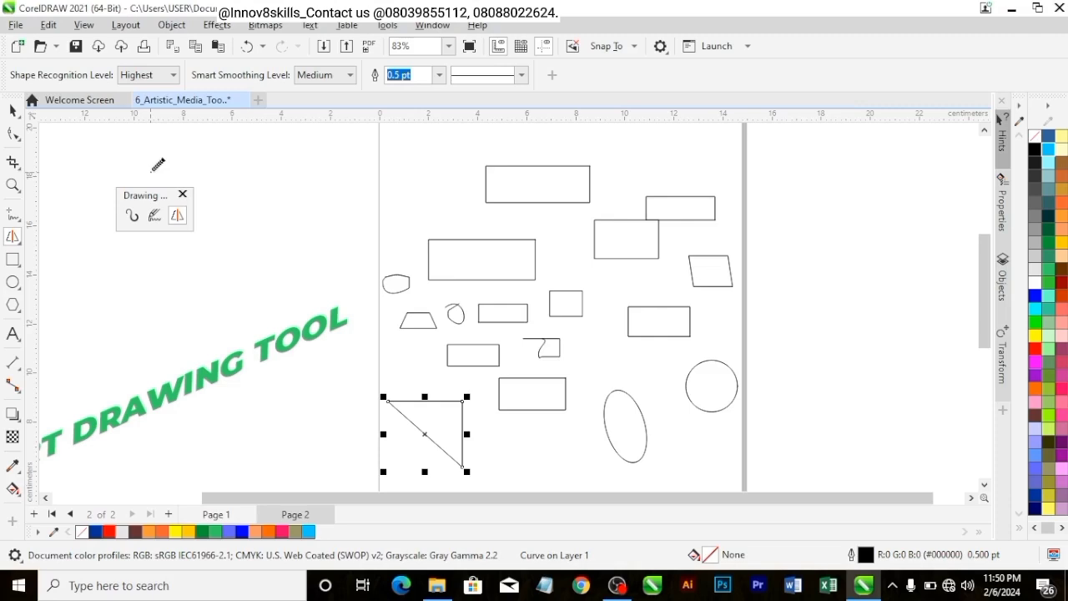
click(151, 75)
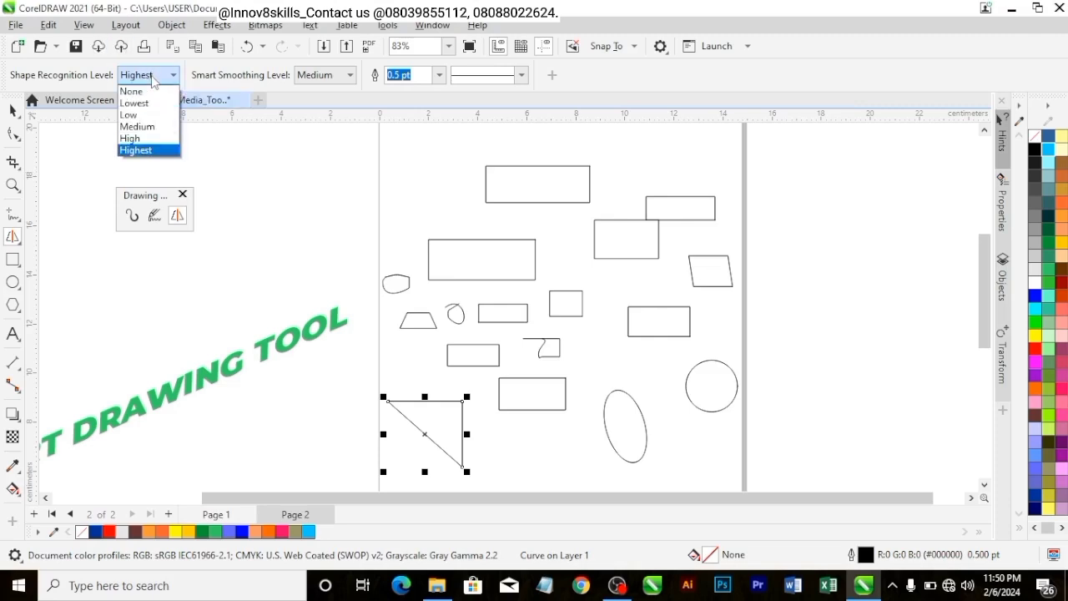
click(158, 150)
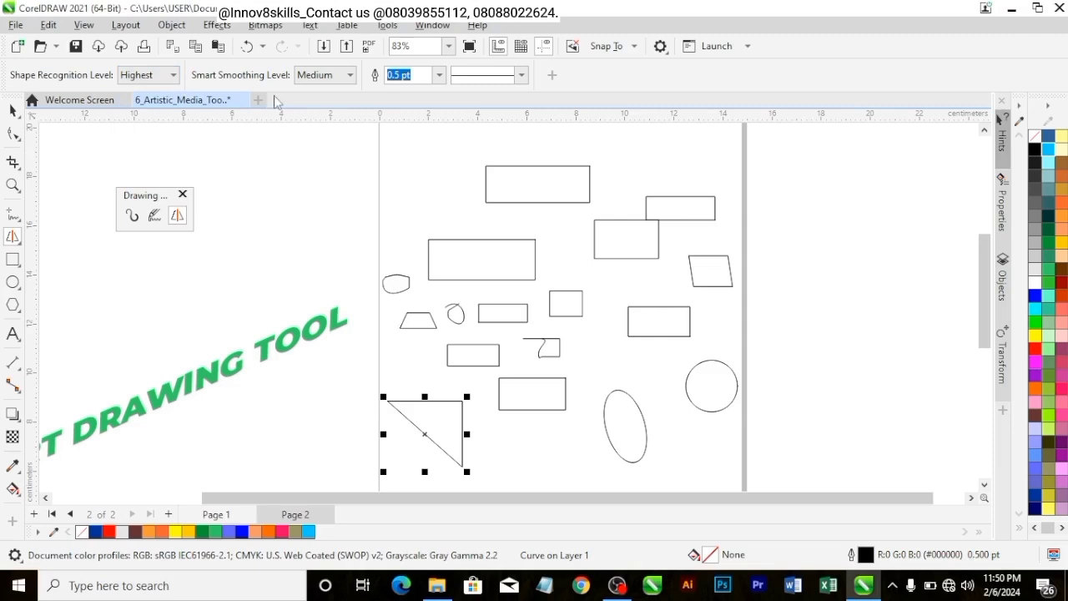
- Try outline widths of 8.0 pt and 16.0 pt on the triangle, and set its final width to 1.0 pt
click(439, 77)
click(440, 190)
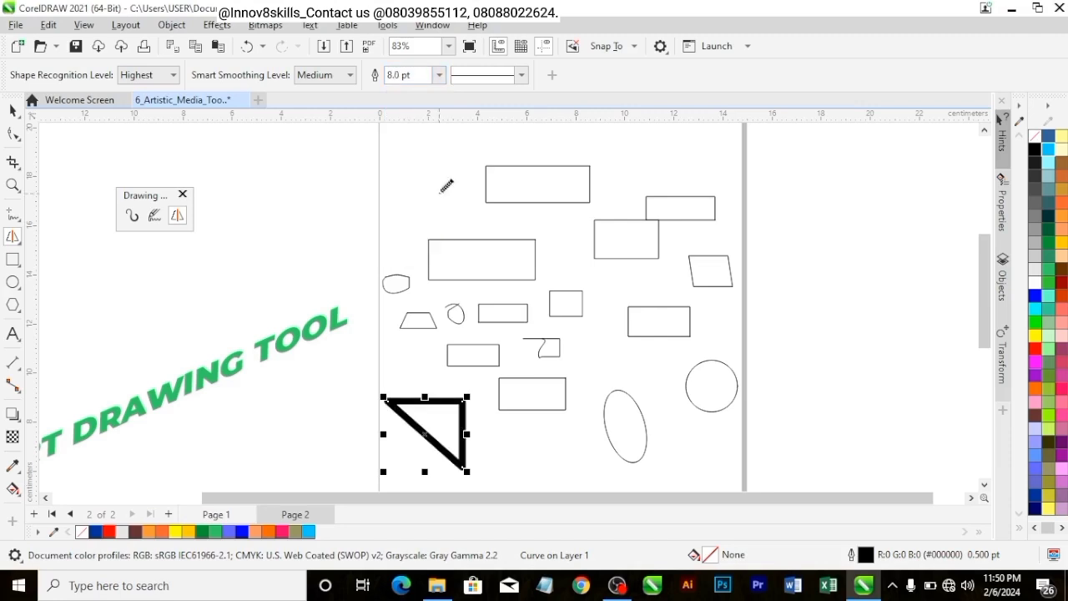
click(438, 75)
click(419, 234)
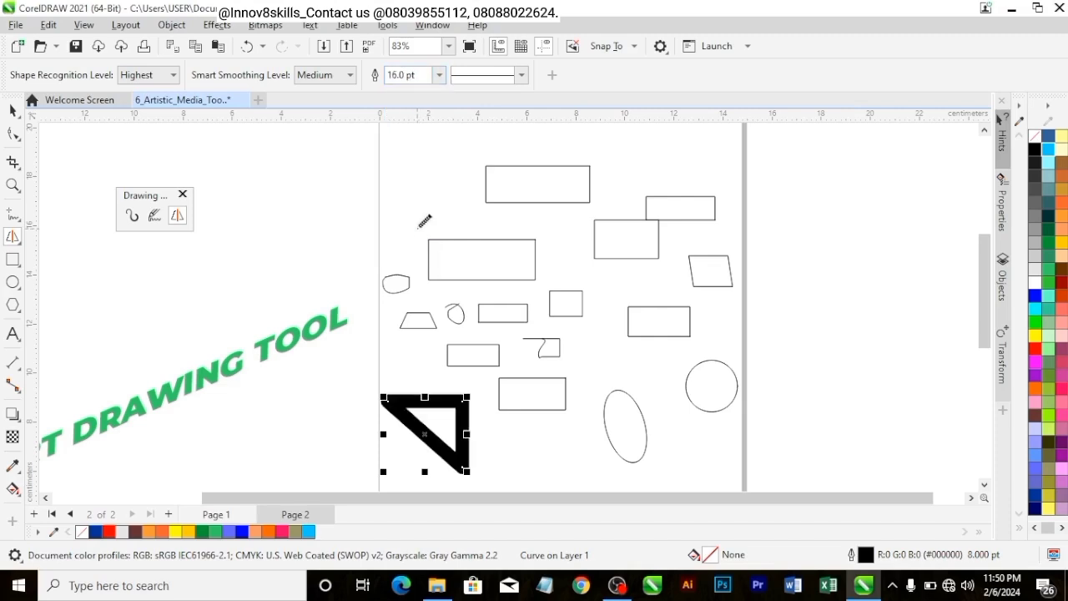
click(439, 76)
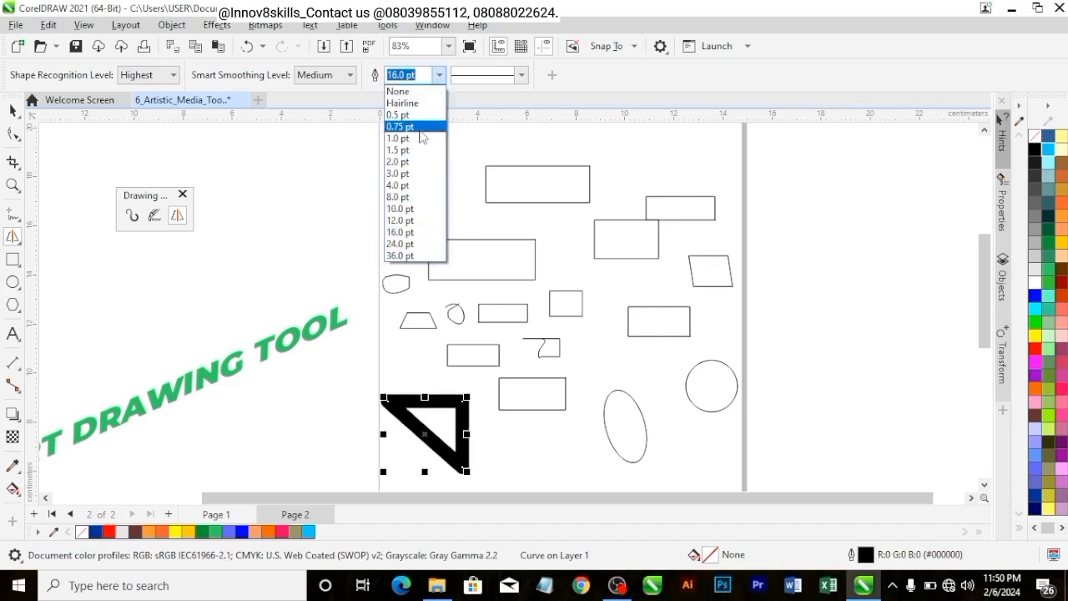
click(421, 135)
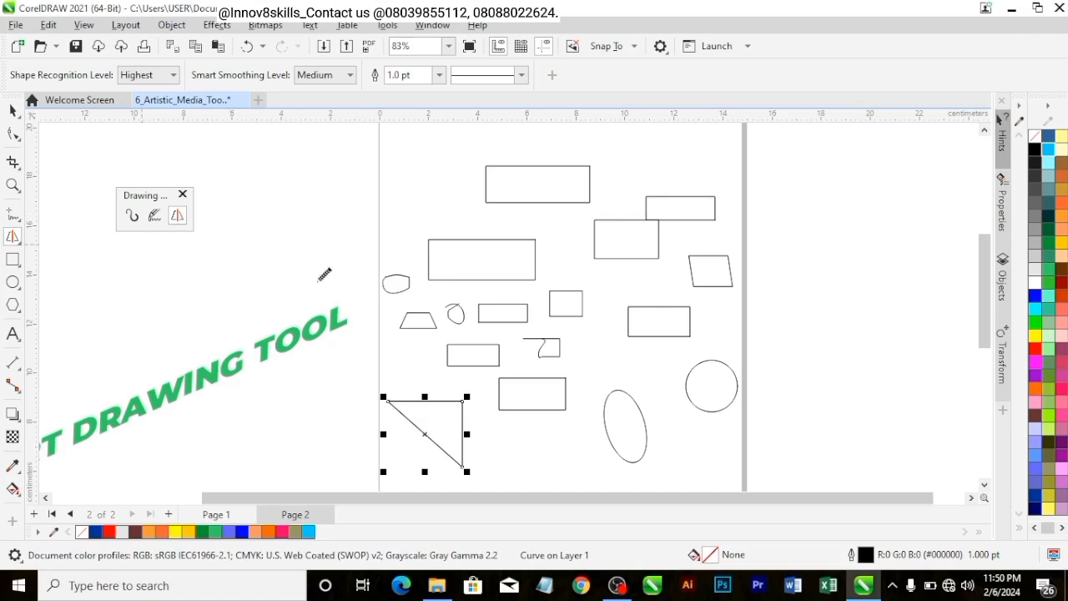
- Delete all the drawn shapes from the page and close the floating Drawing toolbar
scroll(325, 275, down, 1)
click(448, 46)
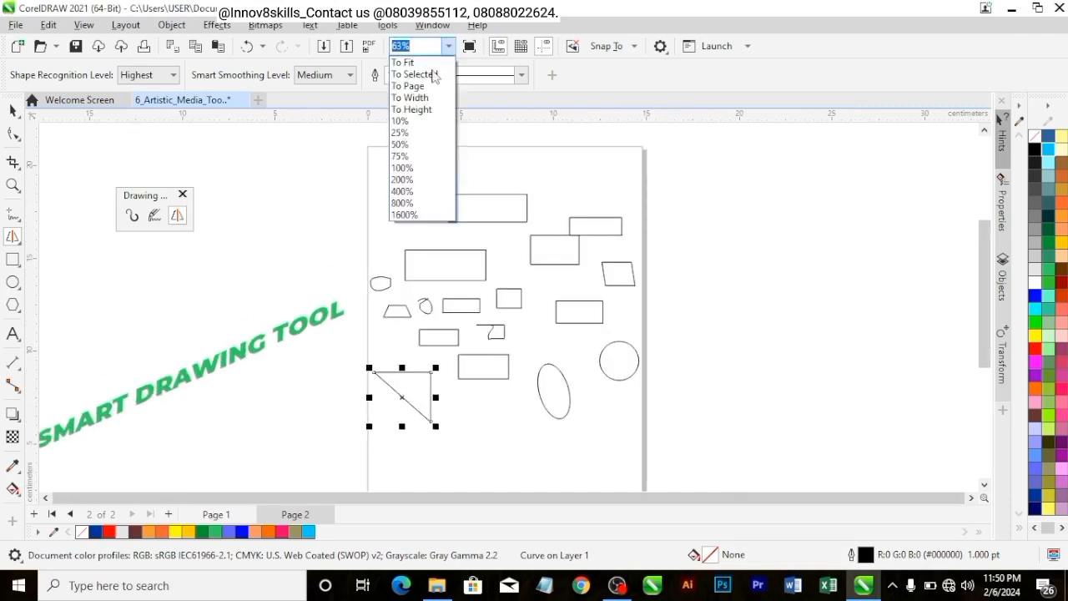
click(424, 84)
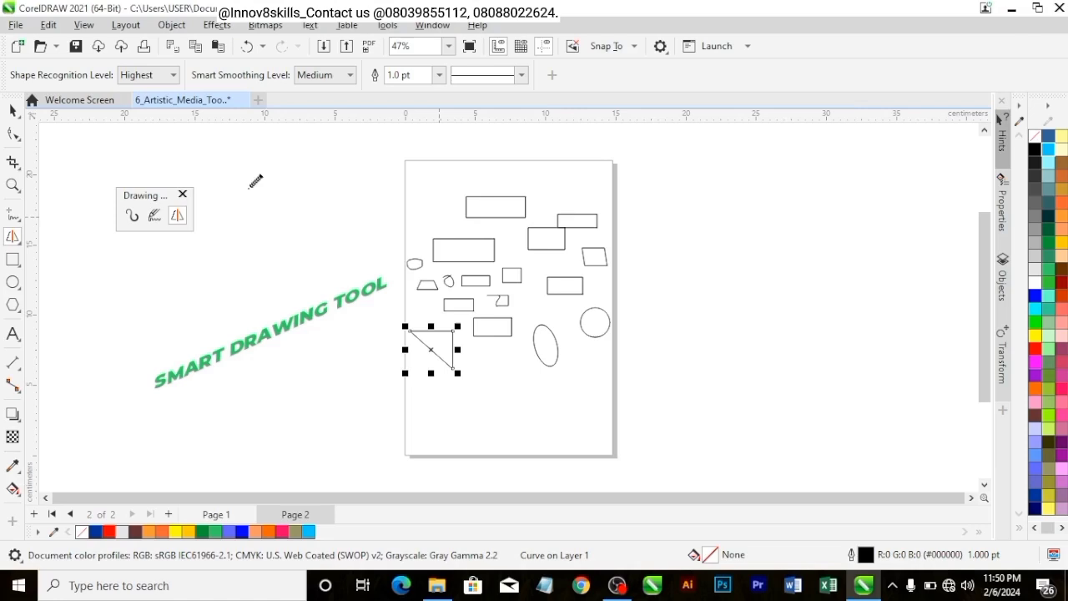
click(13, 112)
drag(319, 162, 427, 267)
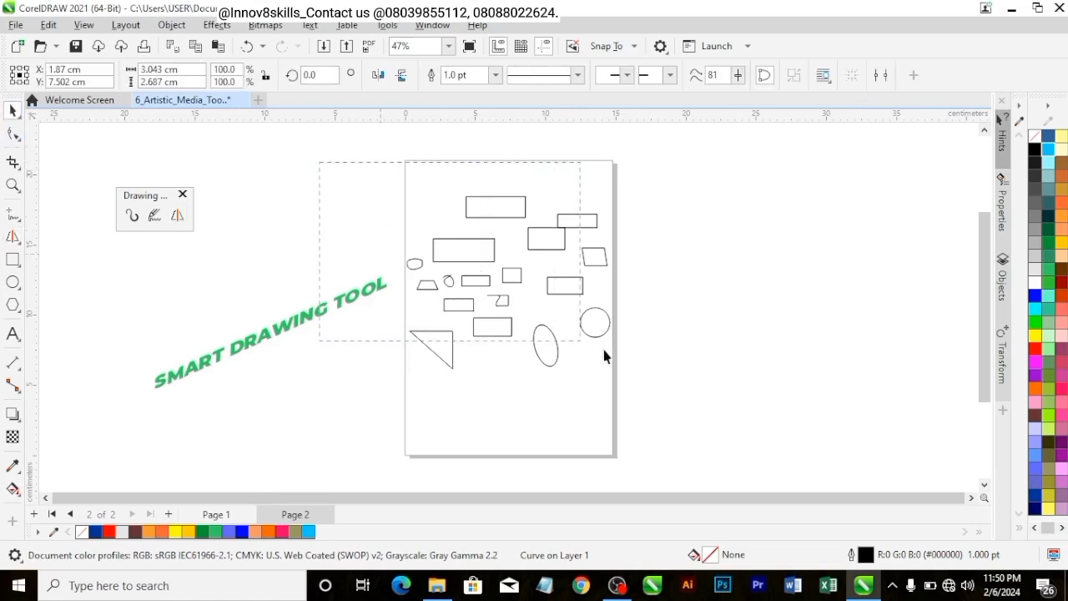
drag(681, 399, 682, 400)
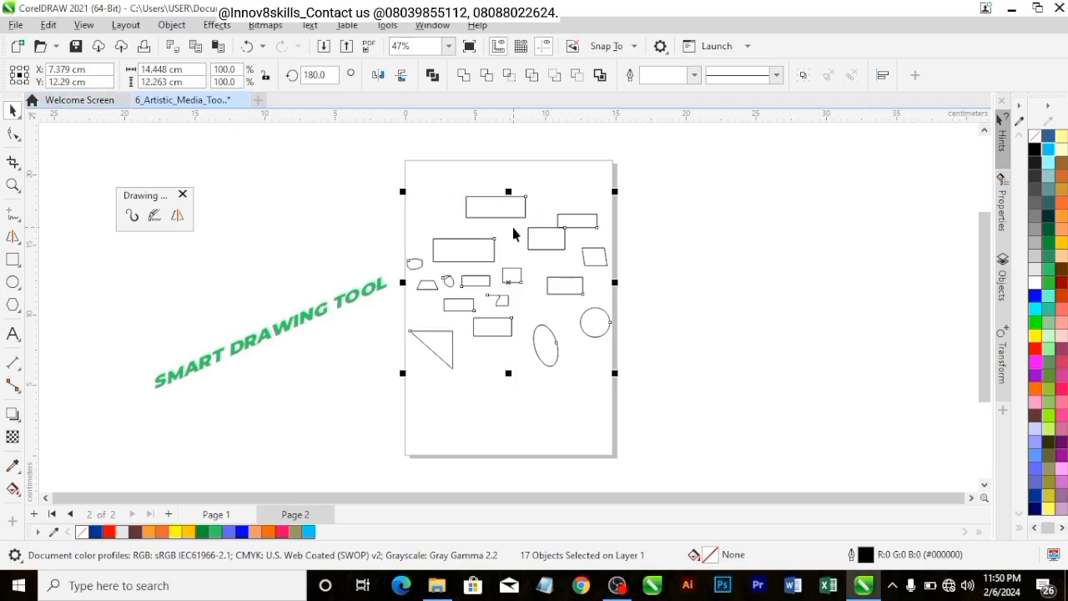
click(323, 182)
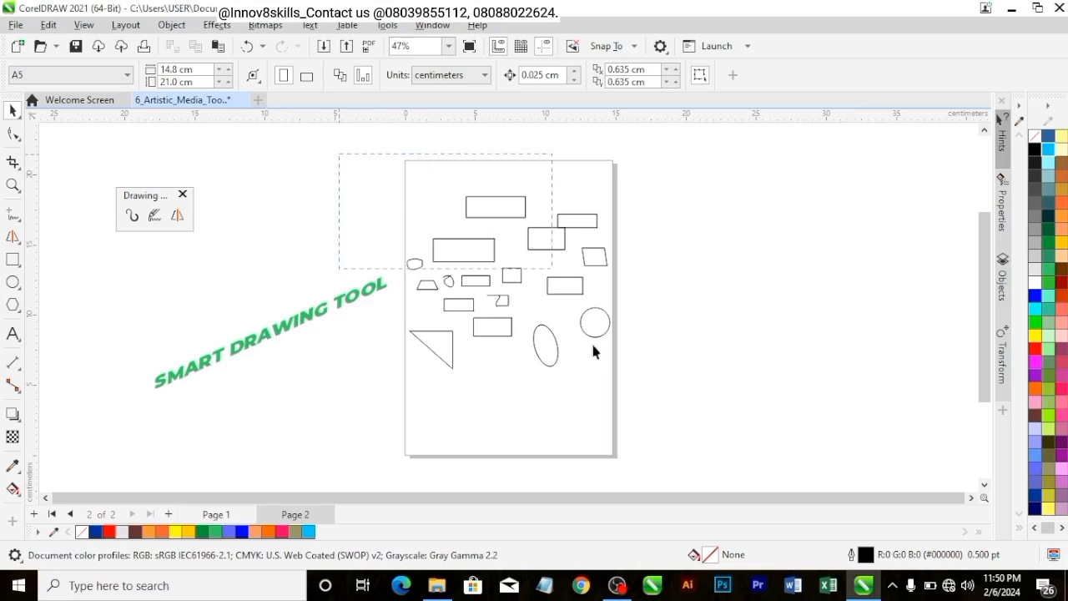
drag(653, 423, 653, 423)
key(Delete)
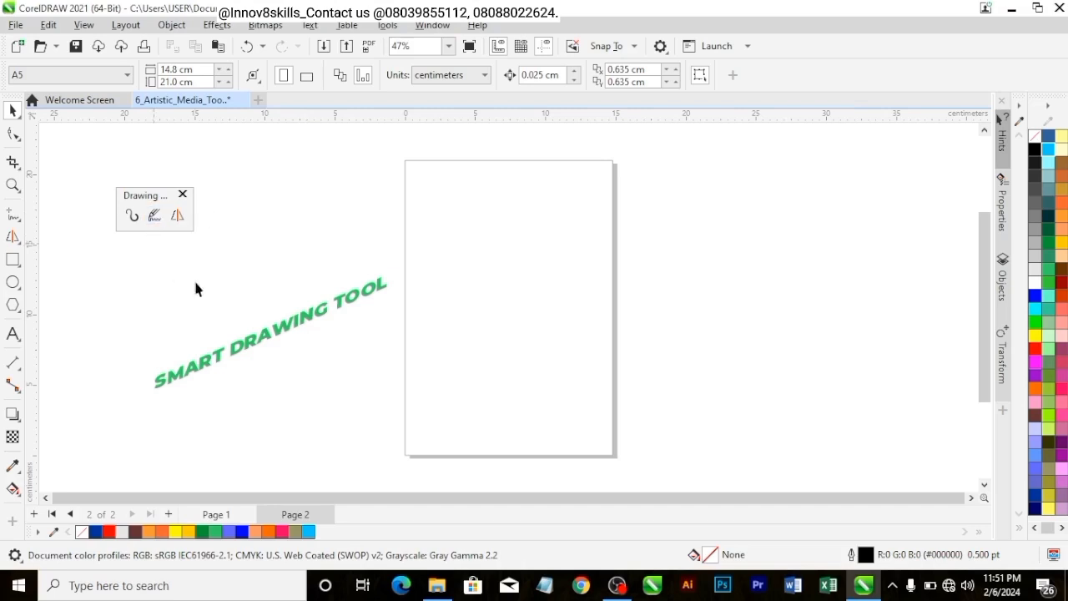
click(183, 196)
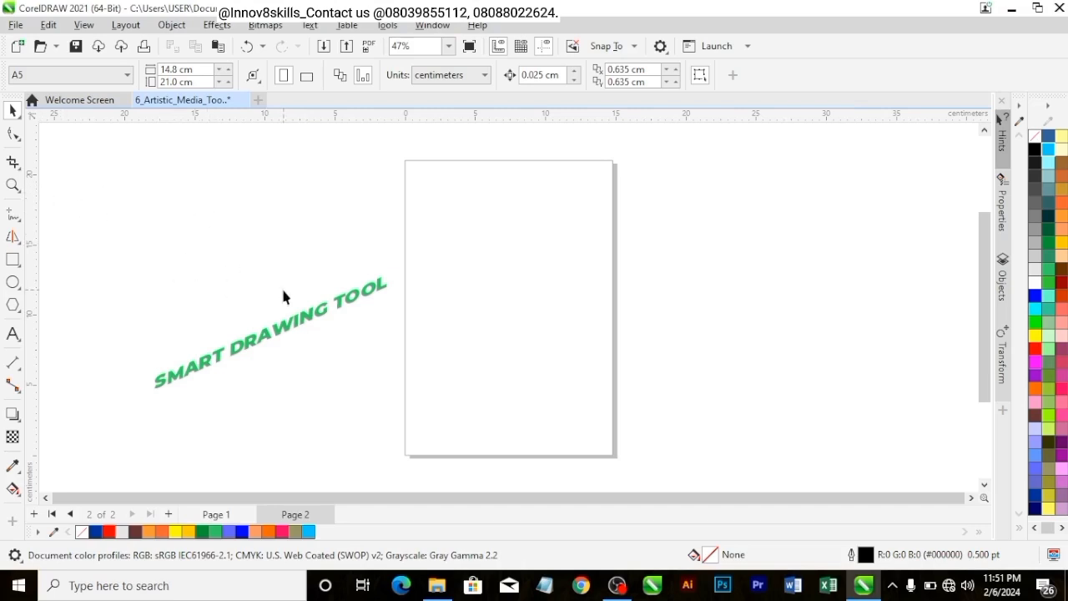